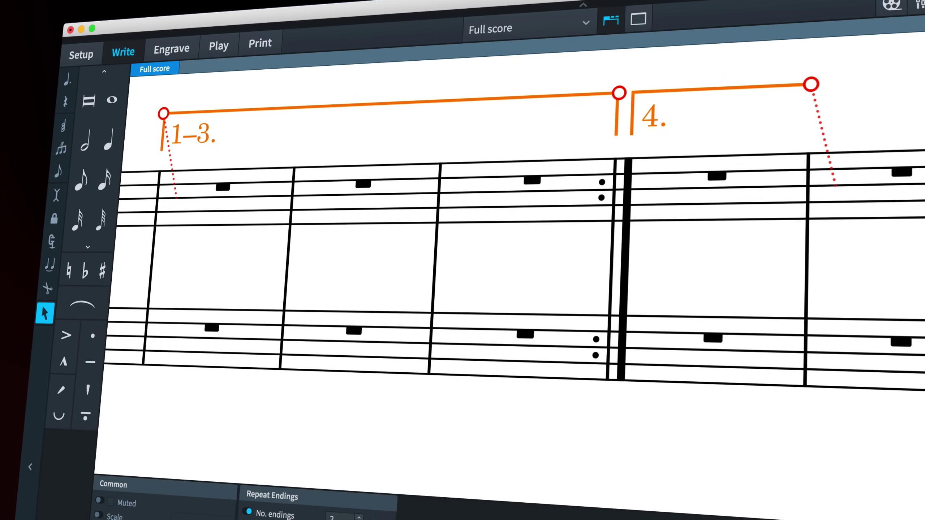
Step: Select the final barline of the eight-bar 3/4 melody in Flow 1
{"action": "left_click", "coordinate": [625, 270]}
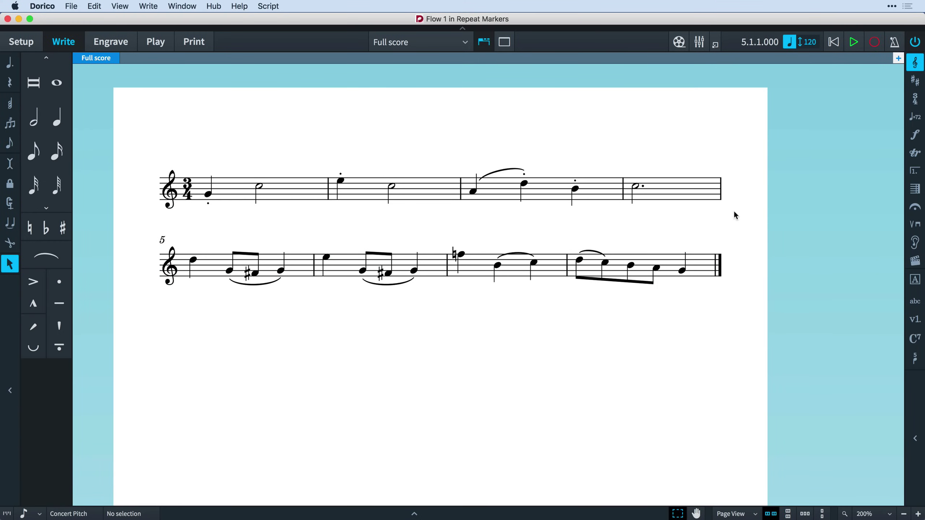
Step: Show the Repeats panel with repeat endings, jumps and sections beside the score
{"action": "left_click", "coordinate": [918, 173]}
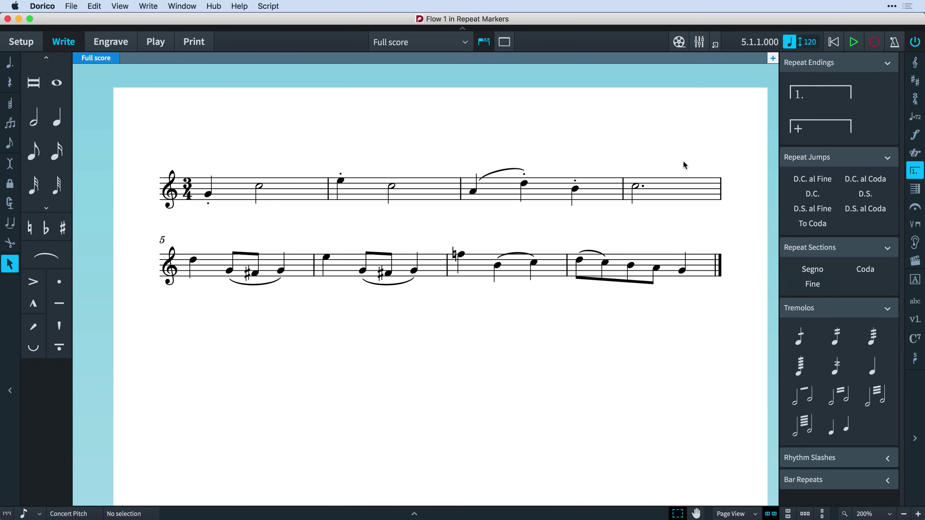
Step: Add a D.C. al Fine jump at the final barline of bar 8
{"action": "left_click", "coordinate": [722, 273]}
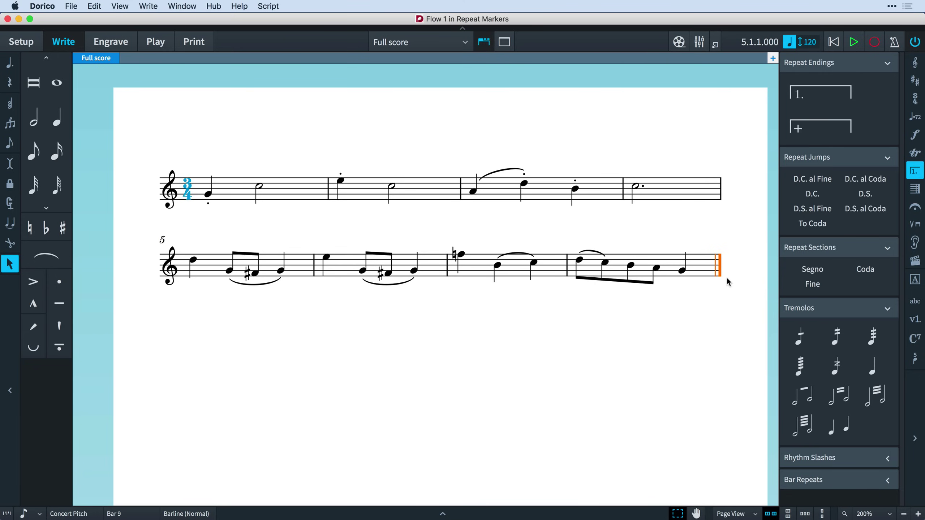
{"action": "key", "text": "Left"}
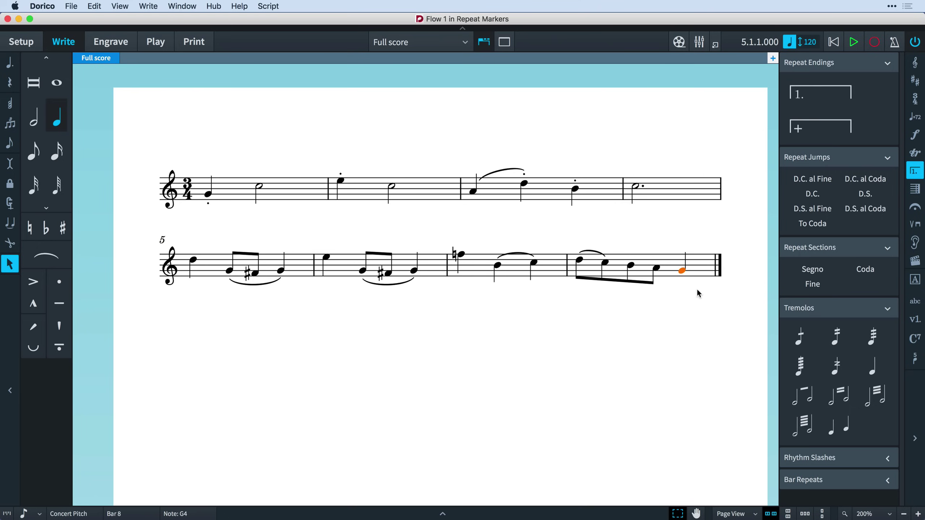
{"action": "left_click", "coordinate": [720, 276]}
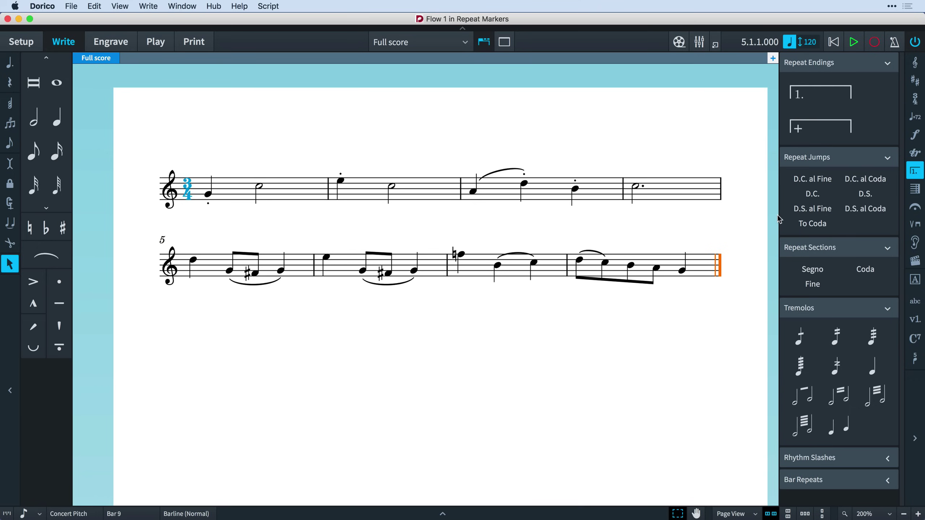
{"action": "left_click", "coordinate": [829, 195]}
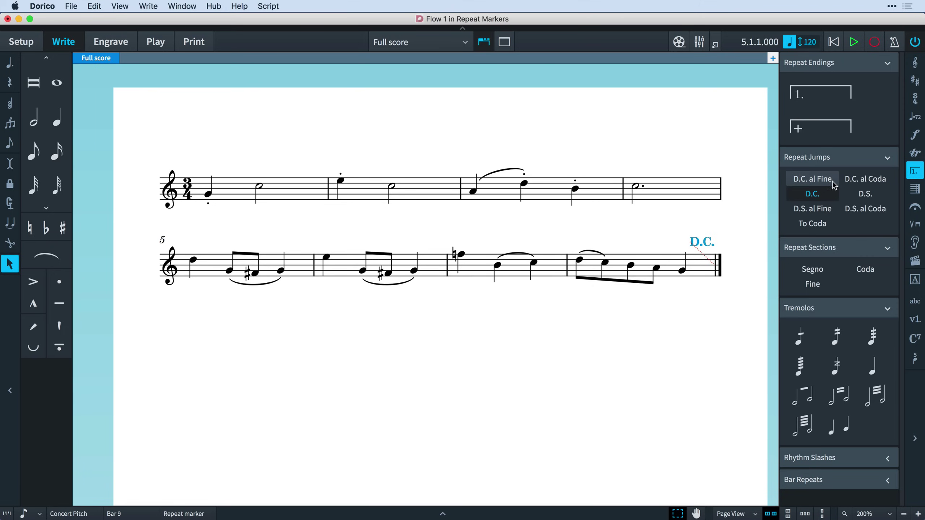
{"action": "left_click", "coordinate": [834, 183]}
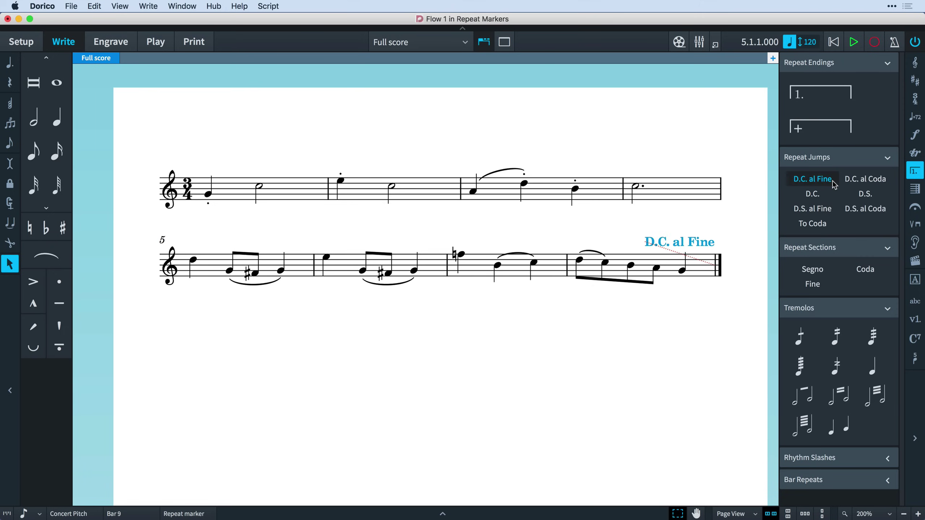
Step: Mark Fine at the barline ending bar 4
{"action": "left_click", "coordinate": [722, 193]}
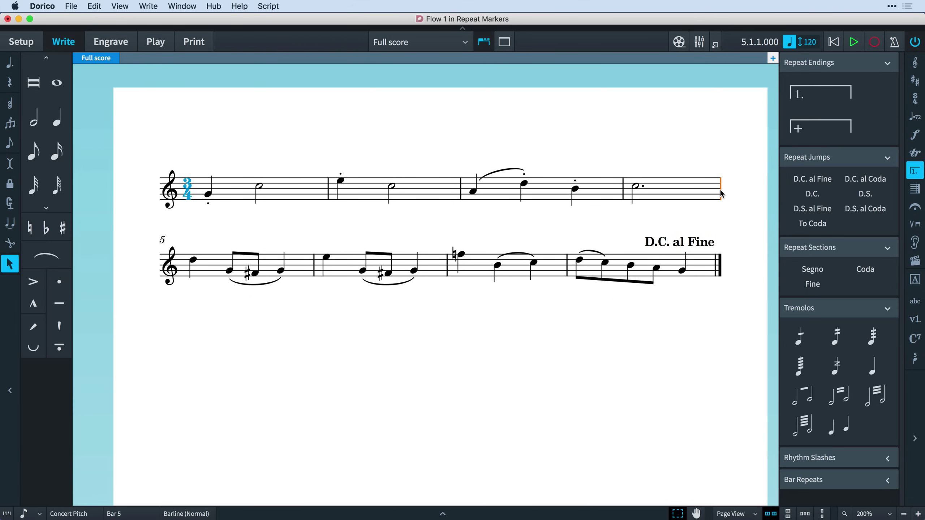
{"action": "left_click", "coordinate": [830, 289]}
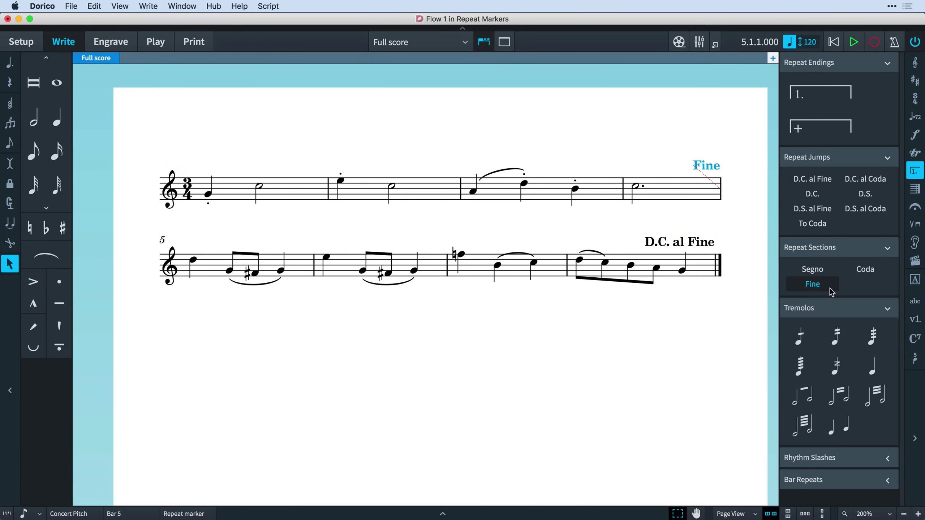
{"action": "left_click", "coordinate": [740, 297]}
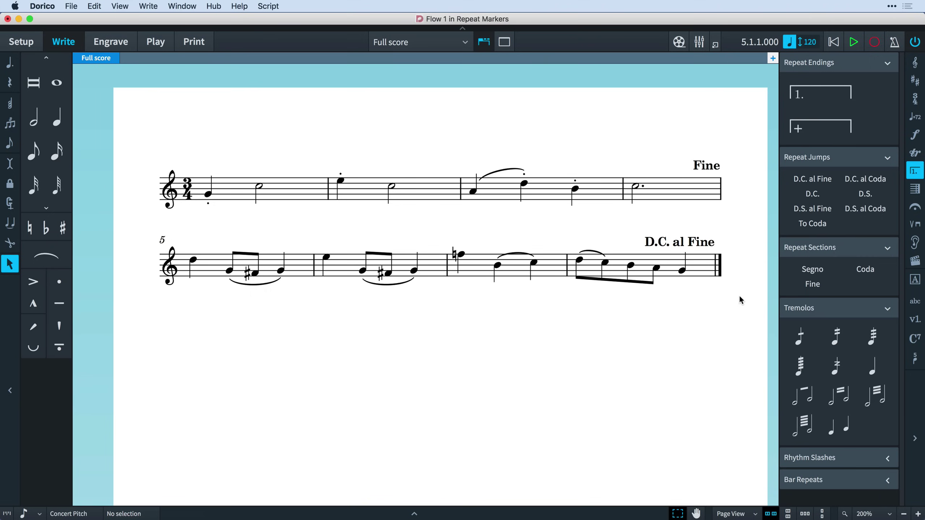
{"action": "left_click", "coordinate": [193, 261]}
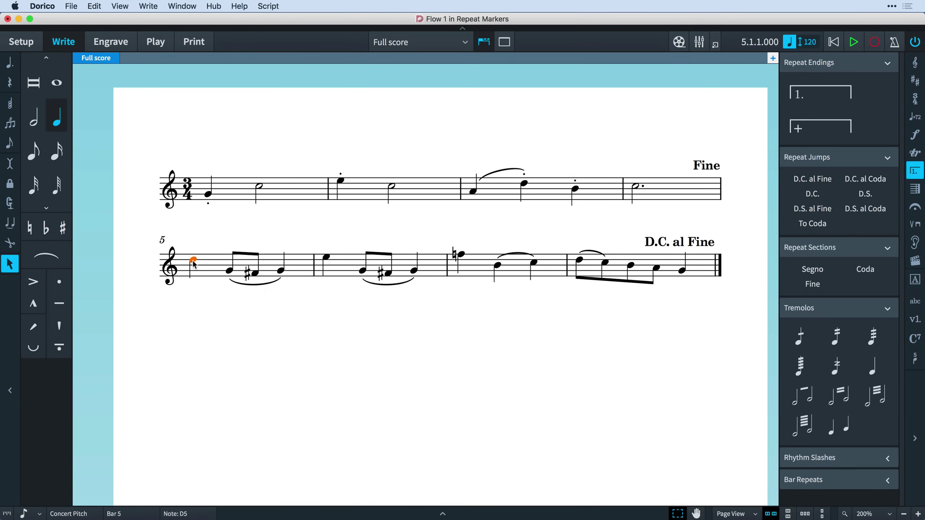
Step: Play back the melody to hear the D.C. al Fine repeat
{"action": "left_click", "coordinate": [852, 44]}
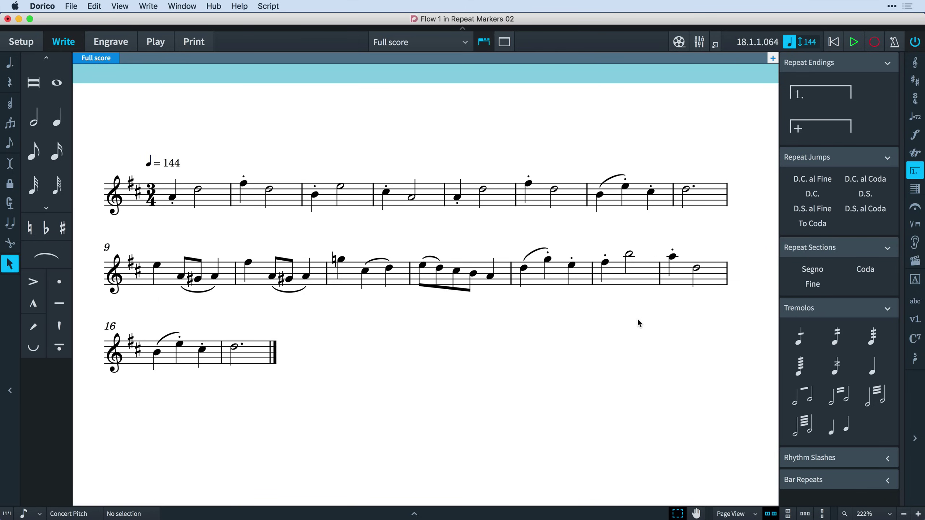
Step: Enter a D.S. al Coda jump (dsalc) at the barline before bar 13 via Shift+R
{"action": "left_click", "coordinate": [512, 279]}
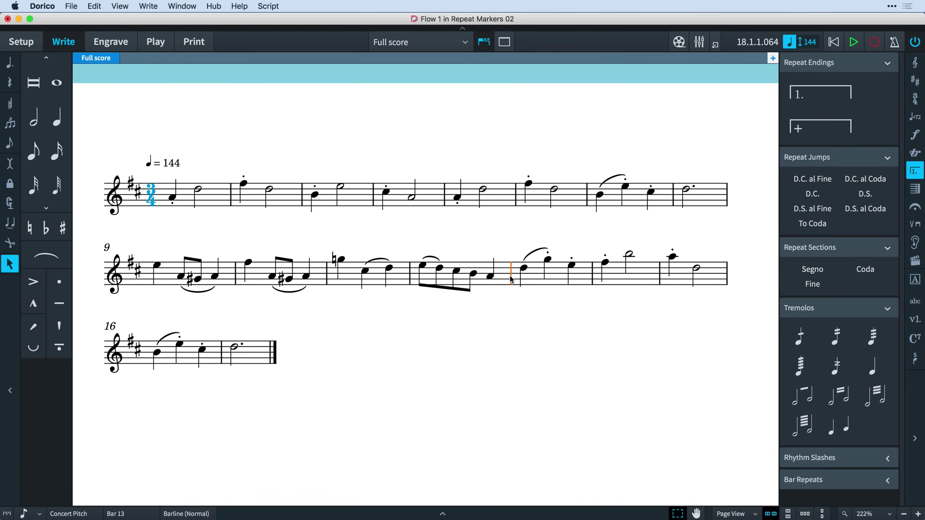
{"action": "key", "text": "shift+r"}
{"action": "type", "text": "da capo"}
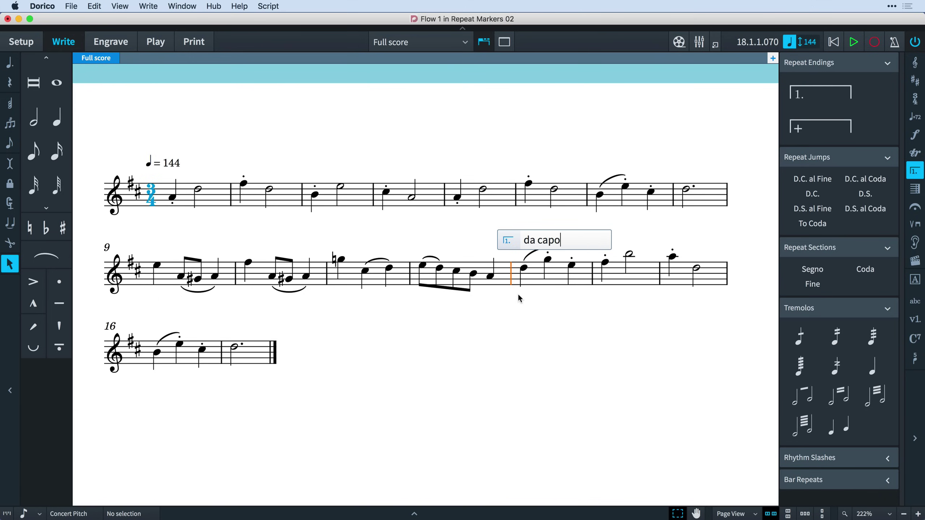
{"action": "key", "text": "Return"}
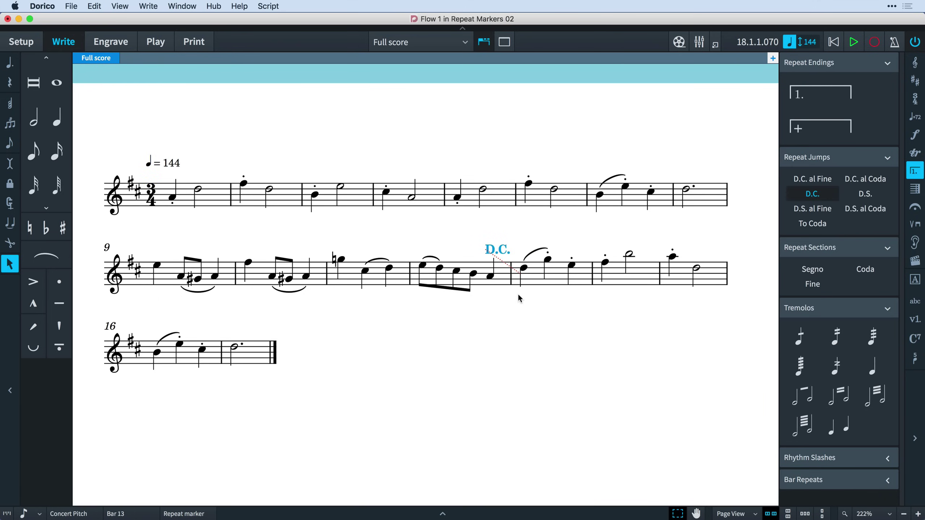
{"action": "key", "text": "Delete"}
{"action": "key", "text": "shift+r"}
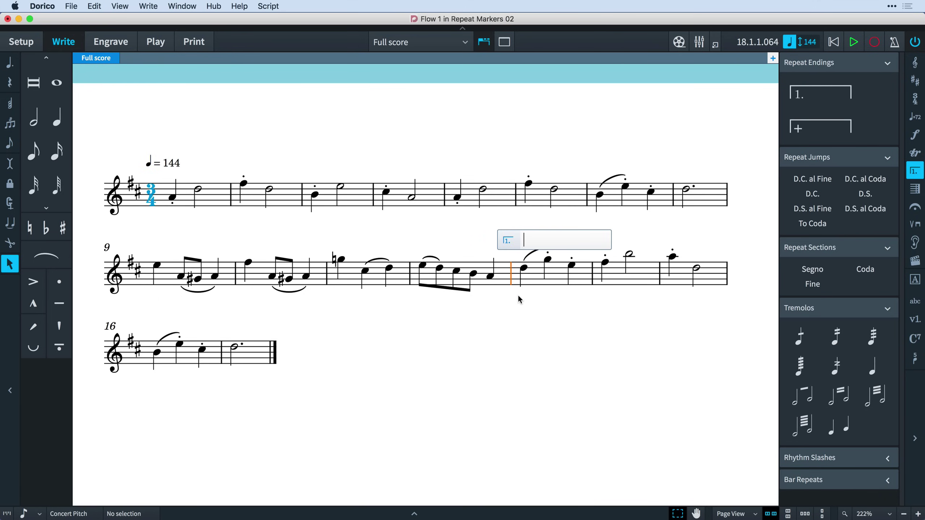
{"action": "type", "text": "dsalf"}
{"action": "key", "text": "Return"}
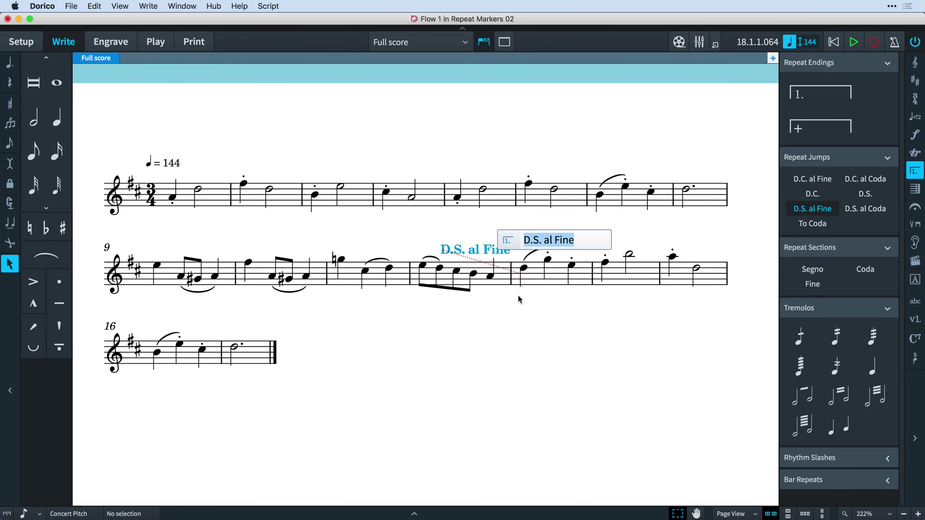
{"action": "type", "text": "dsalc"}
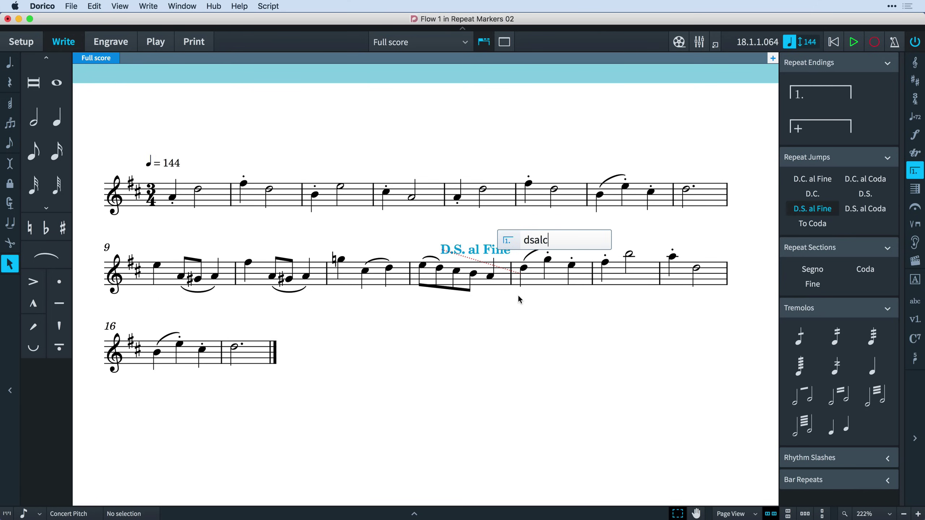
{"action": "key", "text": "Return"}
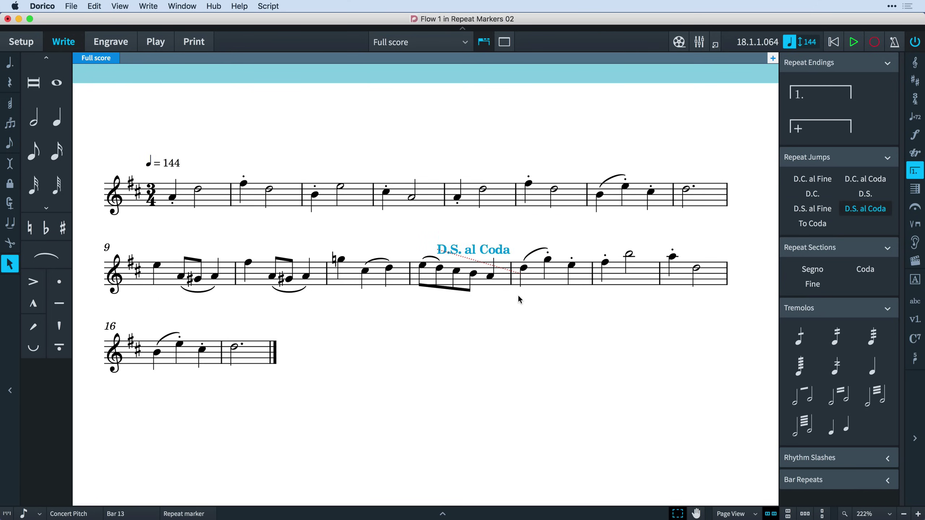
Step: Add a segno at bar 5 and a To Coda marking at the end of bar 8
{"action": "left_click", "coordinate": [458, 198]}
{"action": "key", "text": "shift+r"}
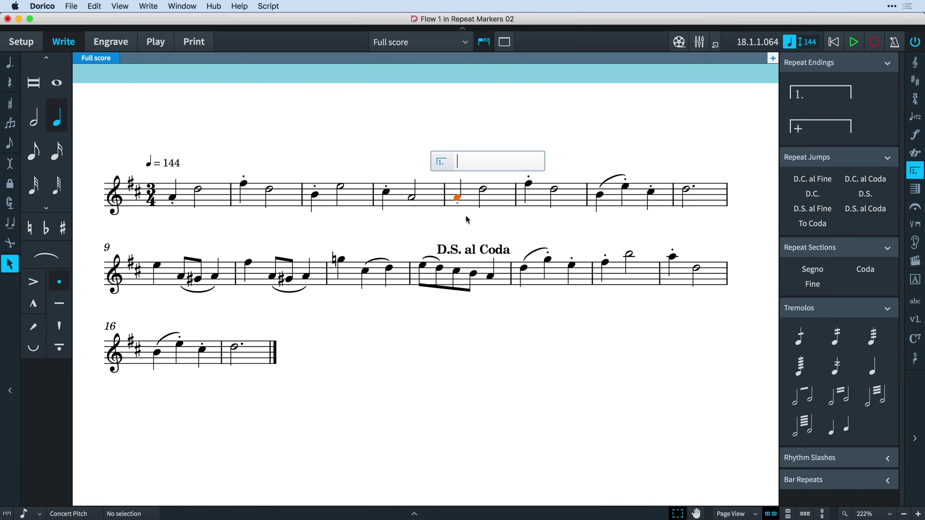
{"action": "key", "text": "Return"}
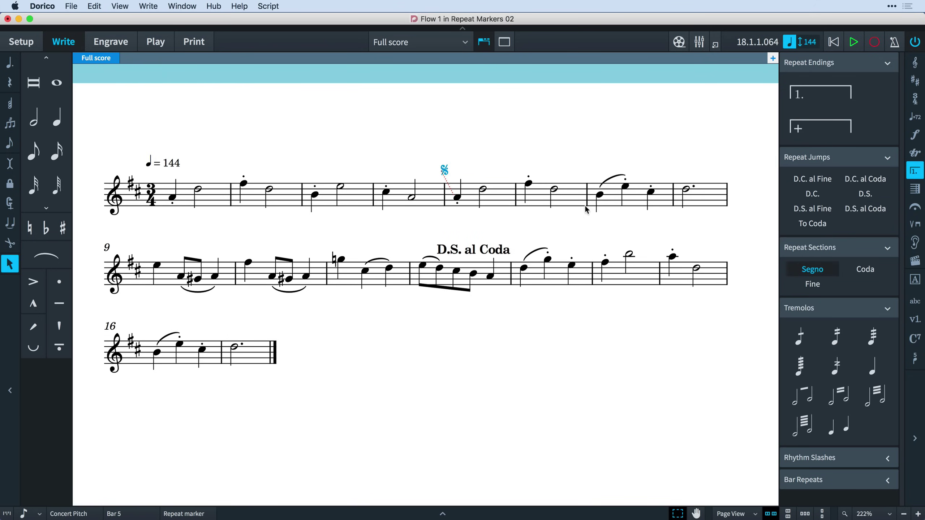
{"action": "left_click", "coordinate": [674, 194]}
{"action": "key", "text": "shift+r"}
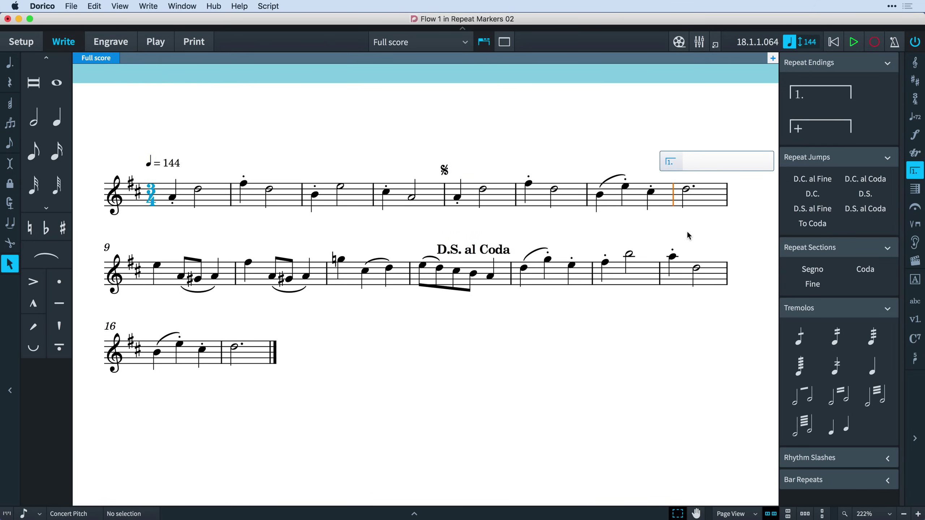
{"action": "type", "text": "toc"}
{"action": "key", "text": "Return"}
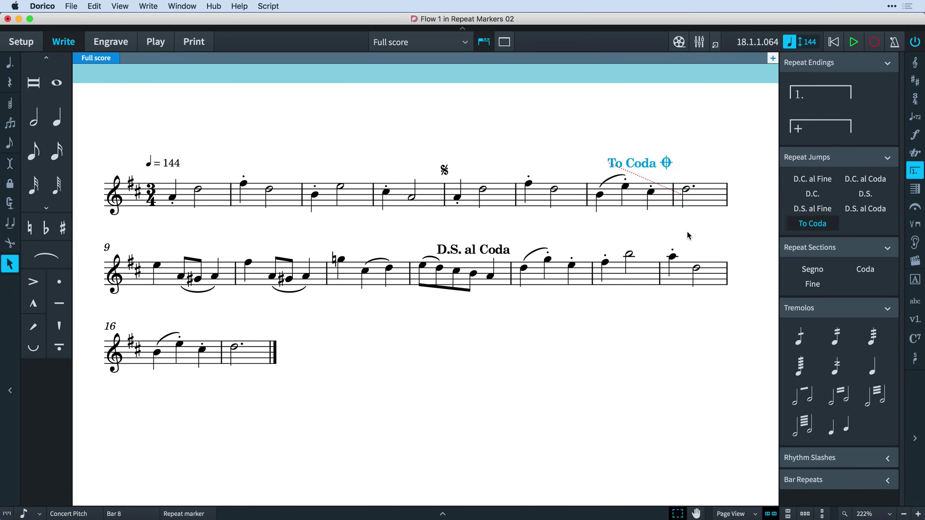
Step: Start a separated Coda section at the first note of bar 13
{"action": "left_click", "coordinate": [525, 270]}
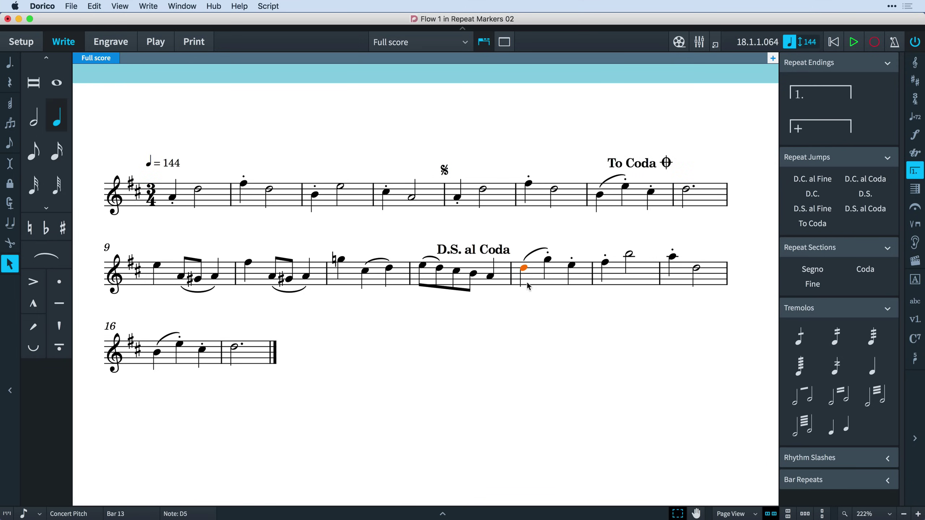
{"action": "key", "text": "shift+r"}
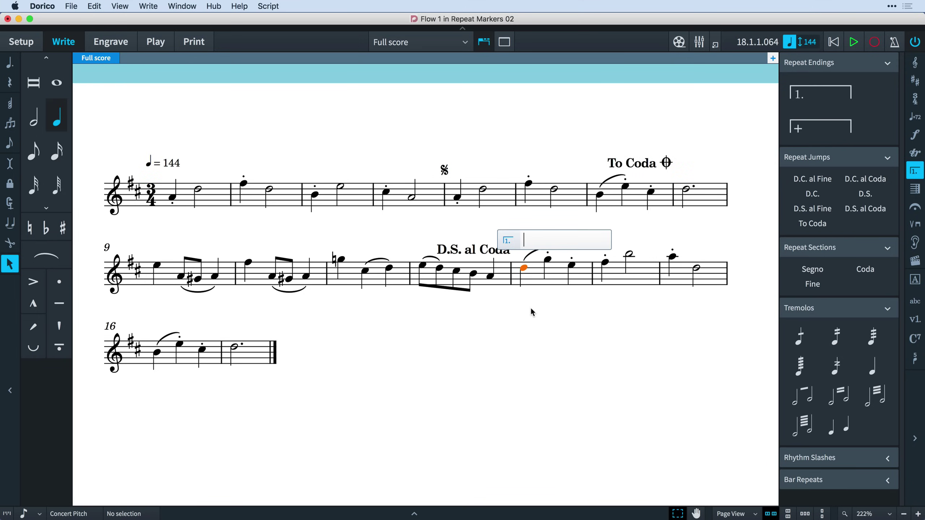
{"action": "type", "text": "c"}
{"action": "key", "text": "Return"}
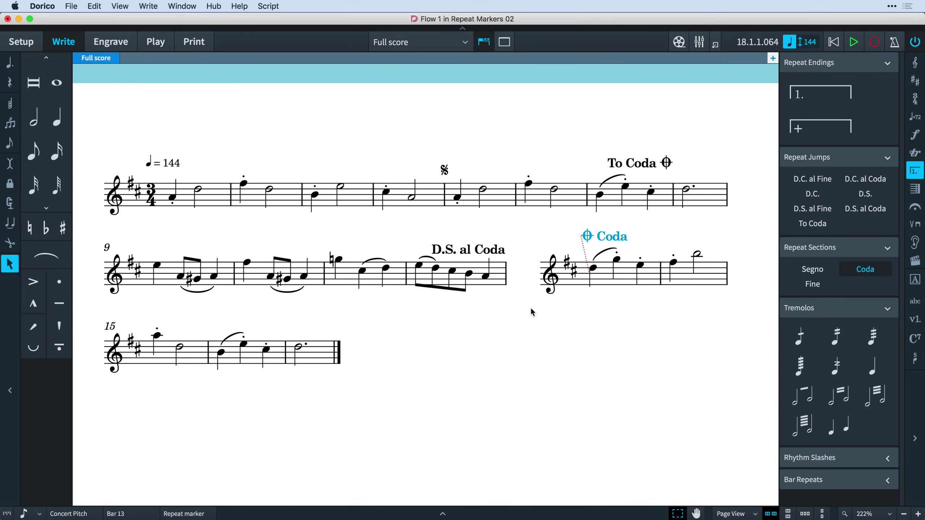
{"action": "key", "text": "Escape"}
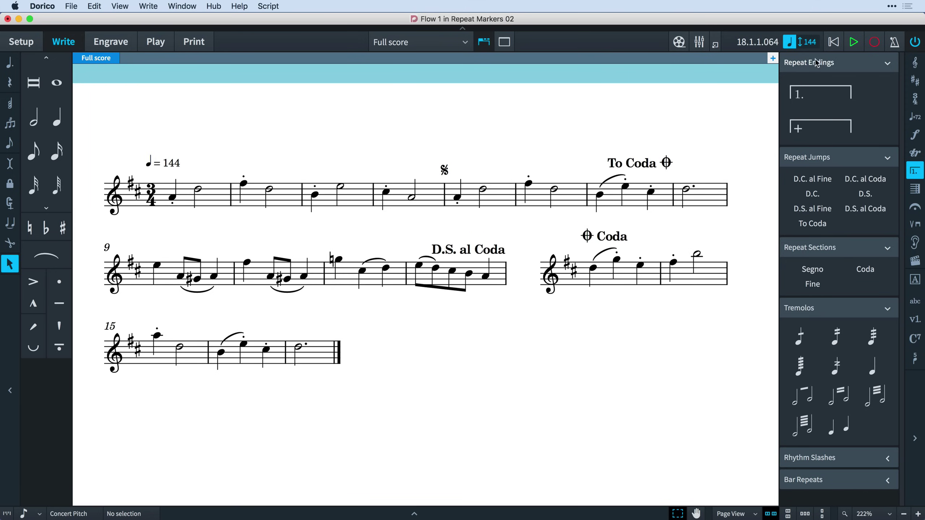
{"action": "left_click", "coordinate": [833, 43]}
{"action": "left_click", "coordinate": [849, 45]}
{"action": "scroll", "coordinate": [619, 346], "scroll_direction": "up", "scroll_amount": 5}
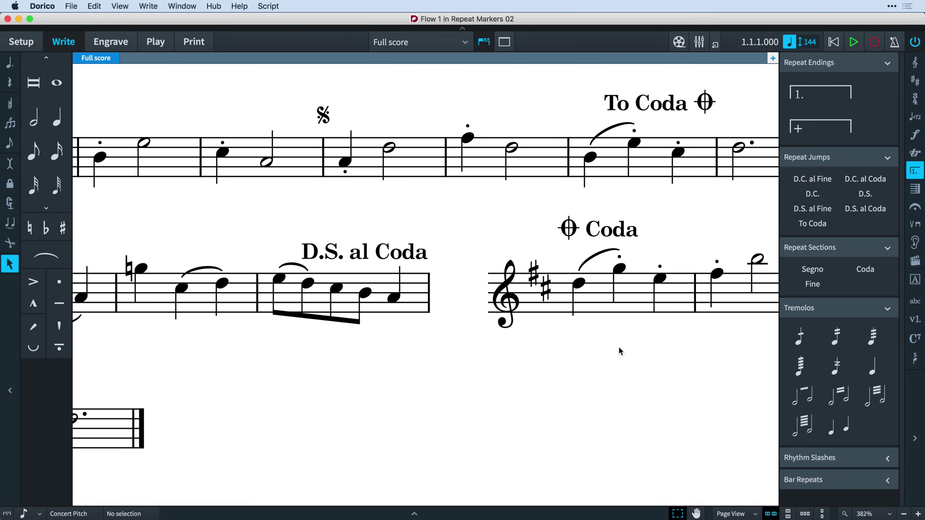
Step: Apply the Gould preset under Engraving Options > Repeat Markers and review the result
{"action": "key", "text": "super+shift+e"}
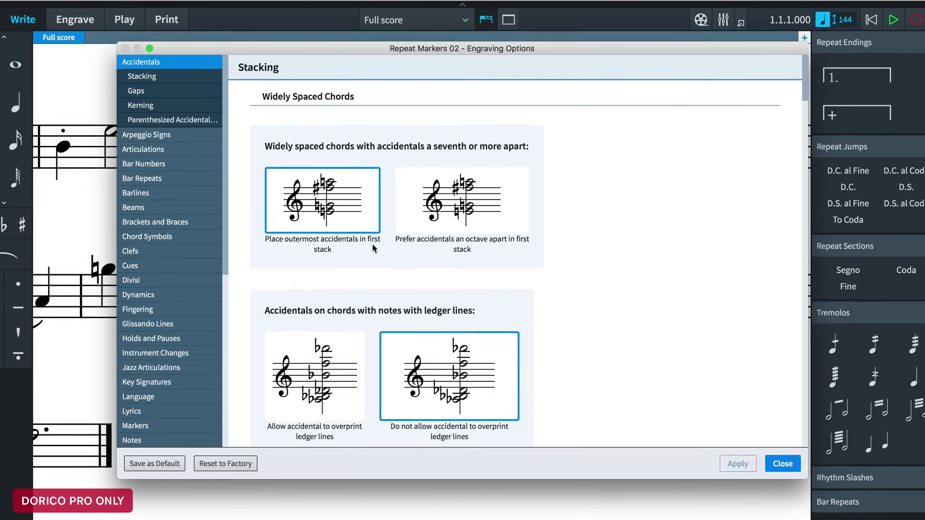
{"action": "left_click_drag", "start_coordinate": [229, 230], "coordinate": [192, 385]}
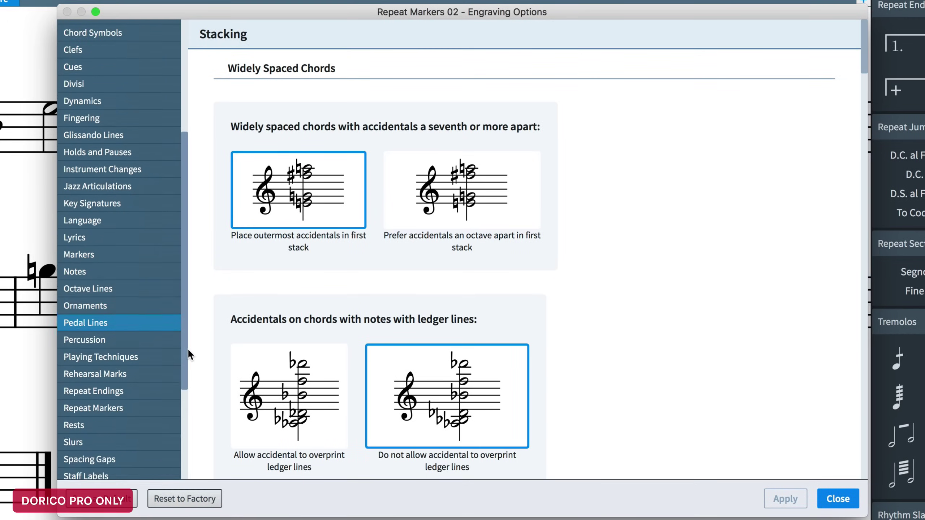
{"action": "left_click", "coordinate": [158, 325]}
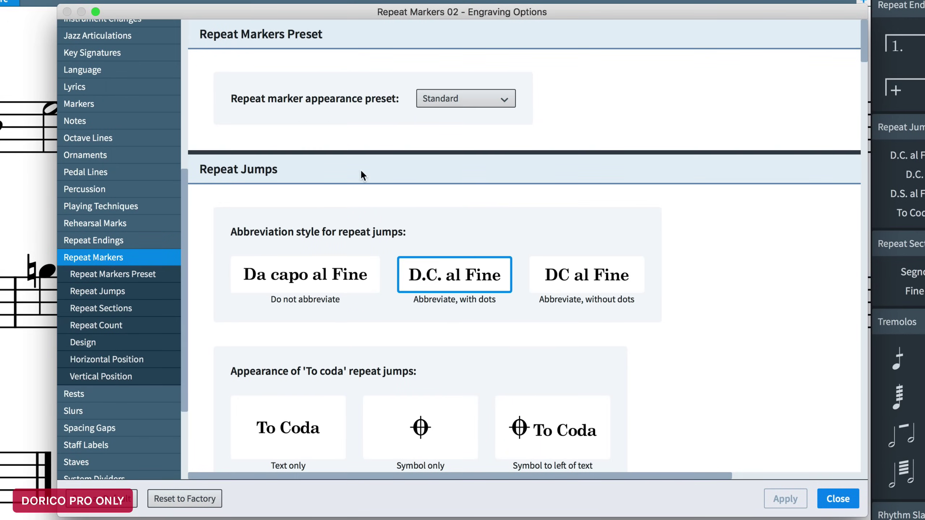
{"action": "left_click", "coordinate": [478, 101]}
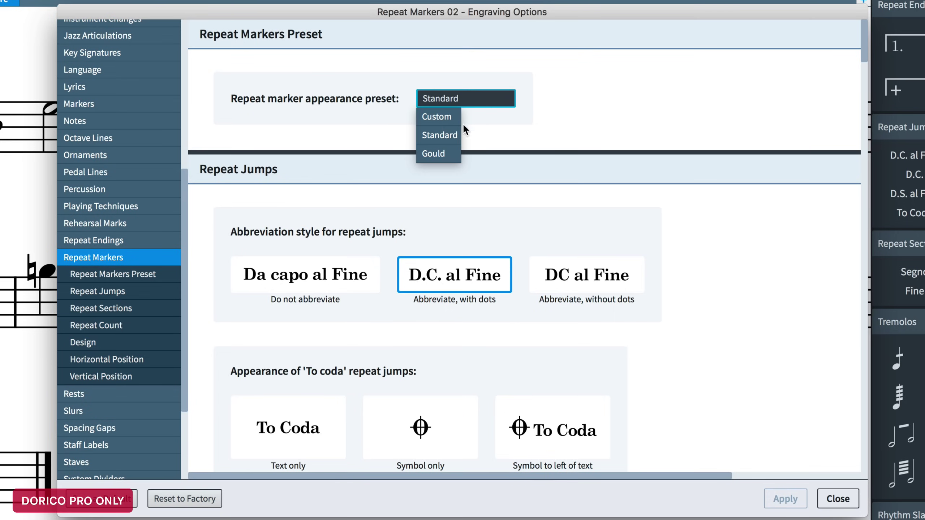
{"action": "left_click", "coordinate": [453, 155]}
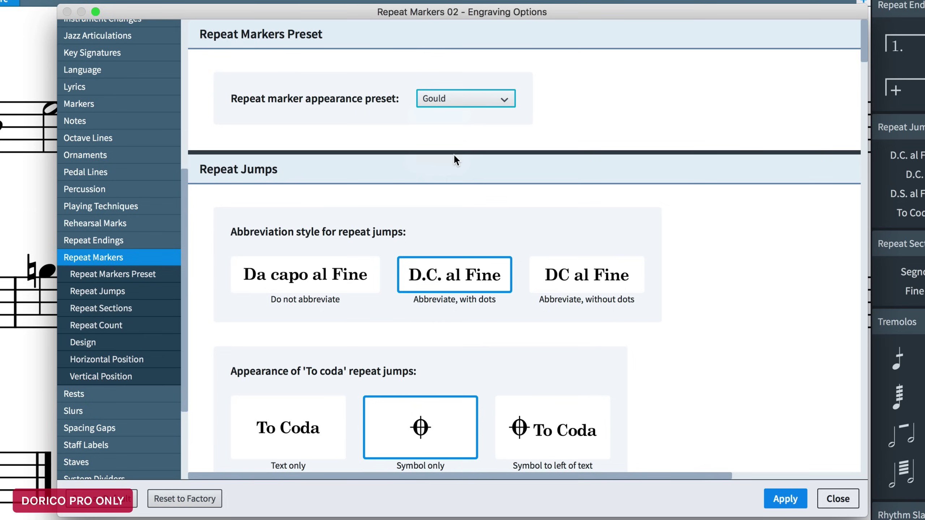
{"action": "left_click", "coordinate": [785, 509]}
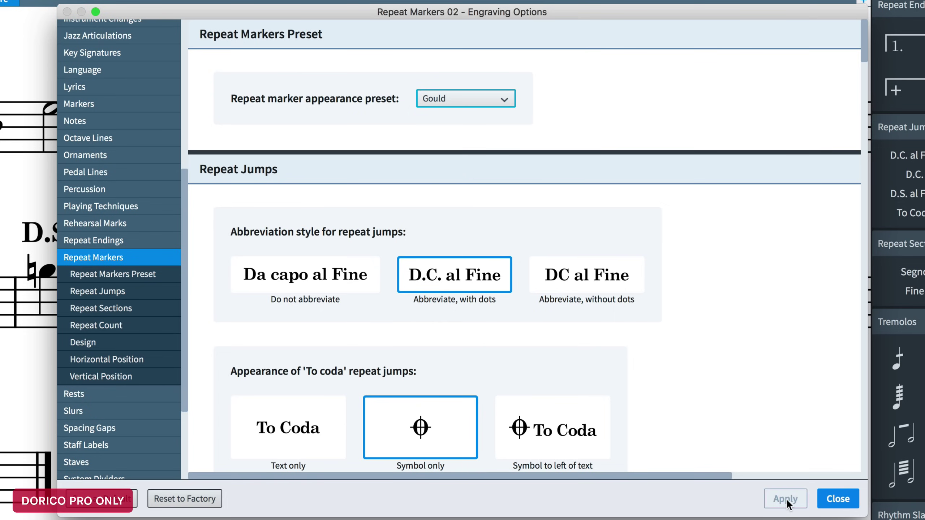
{"action": "key", "text": "Escape"}
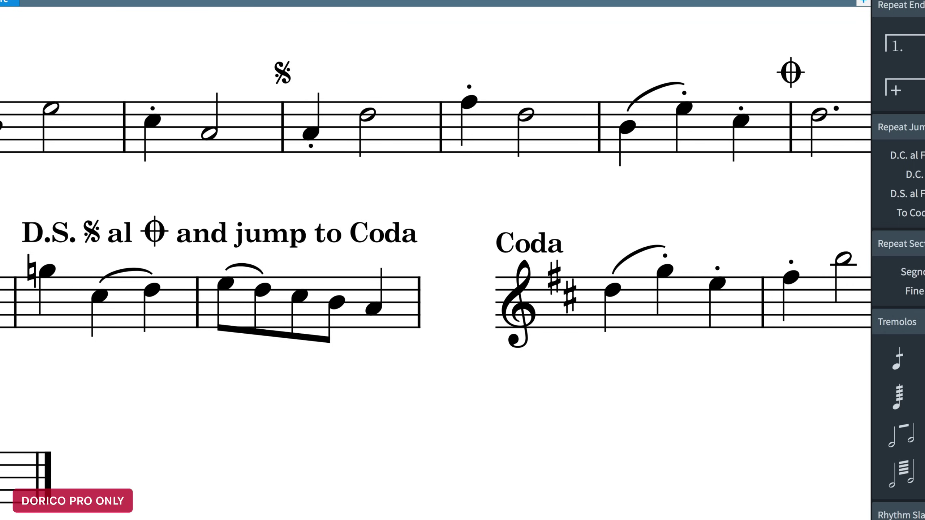
{"action": "key", "text": "super+shift+e"}
Step: Switch the Repeat Markers preset back to Standard, apply it, and close Engraving Options
{"action": "left_click", "coordinate": [487, 98]}
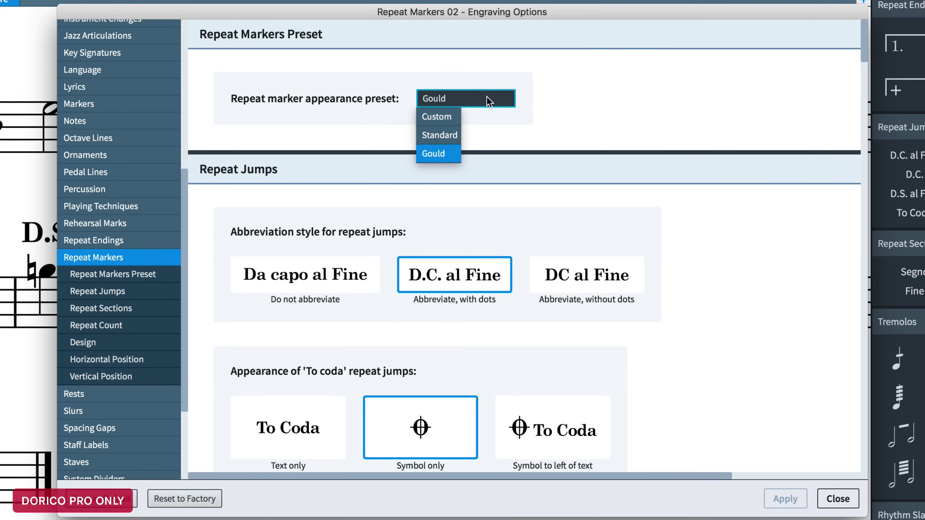
{"action": "left_click", "coordinate": [458, 133]}
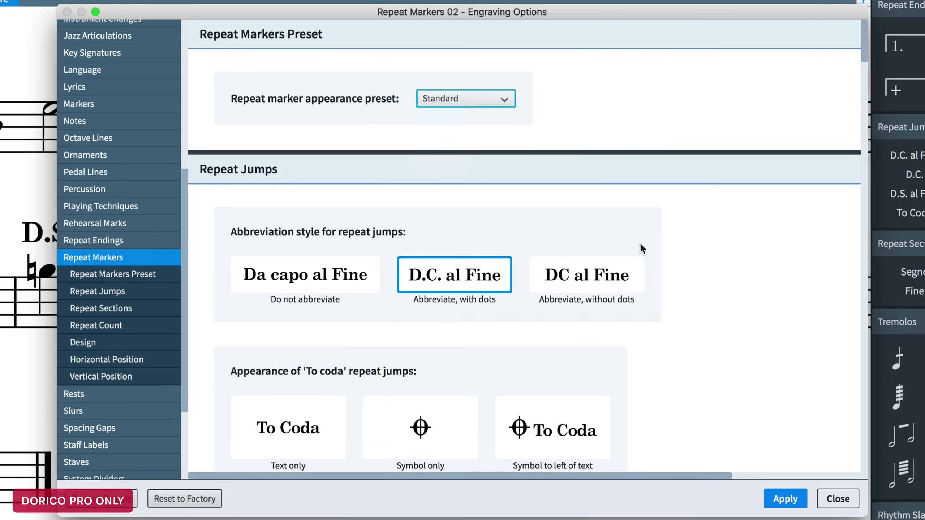
{"action": "scroll", "coordinate": [775, 365], "scroll_direction": "down", "scroll_amount": 6}
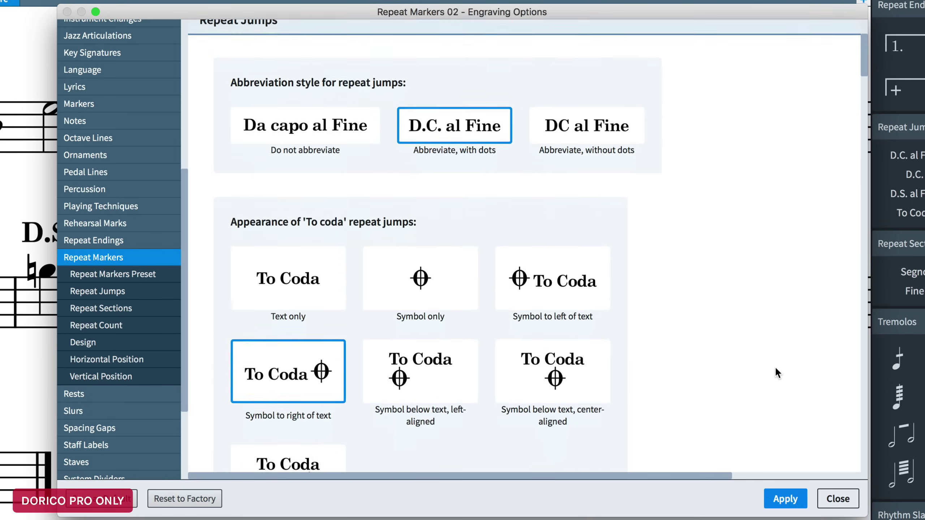
{"action": "scroll", "coordinate": [775, 365], "scroll_direction": "down", "scroll_amount": 7}
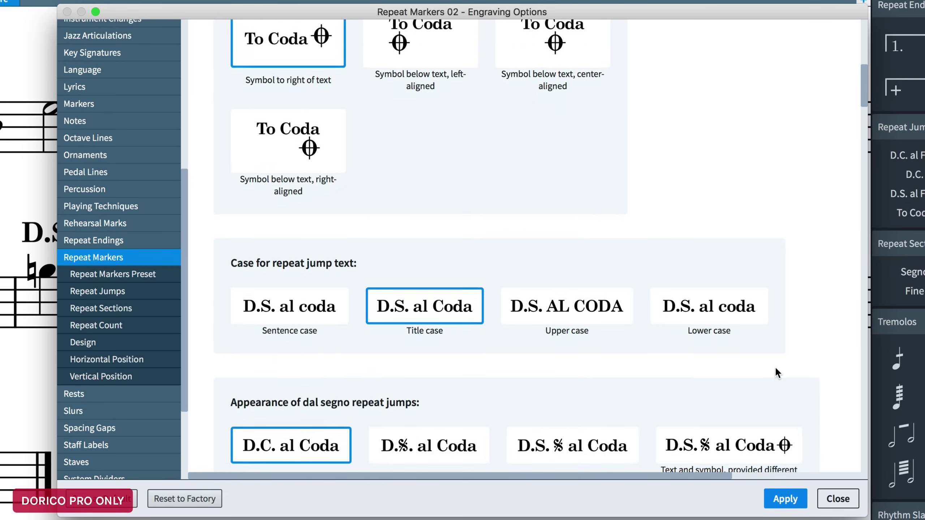
{"action": "scroll", "coordinate": [775, 366], "scroll_direction": "down", "scroll_amount": 7}
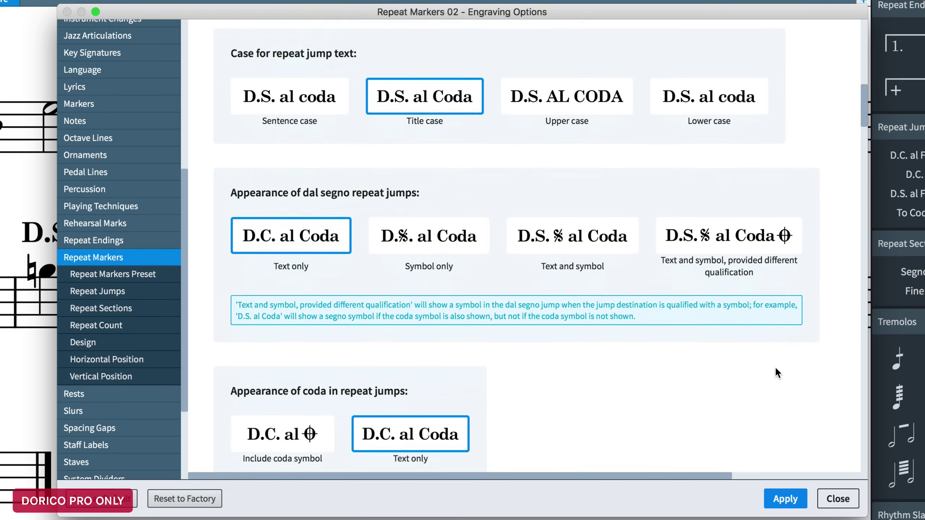
{"action": "scroll", "coordinate": [775, 365], "scroll_direction": "down", "scroll_amount": 8}
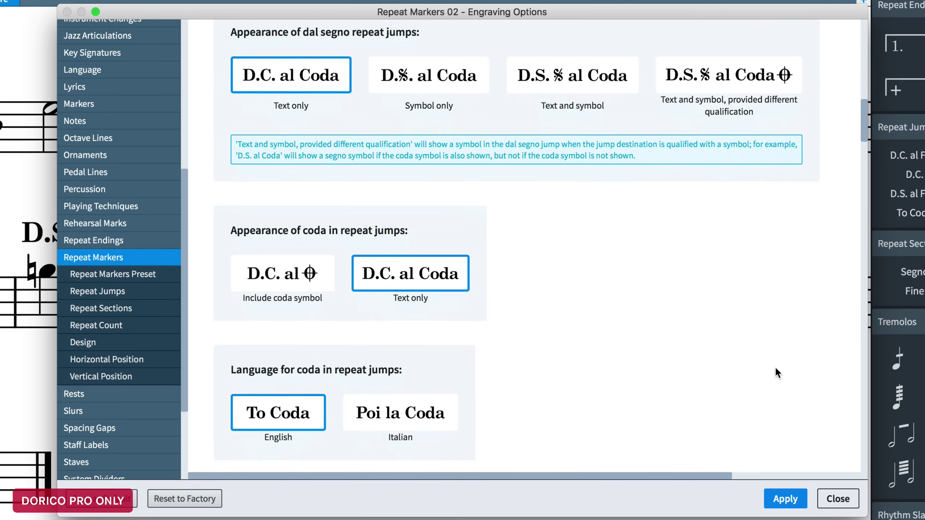
{"action": "scroll", "coordinate": [776, 371], "scroll_direction": "down", "scroll_amount": 14}
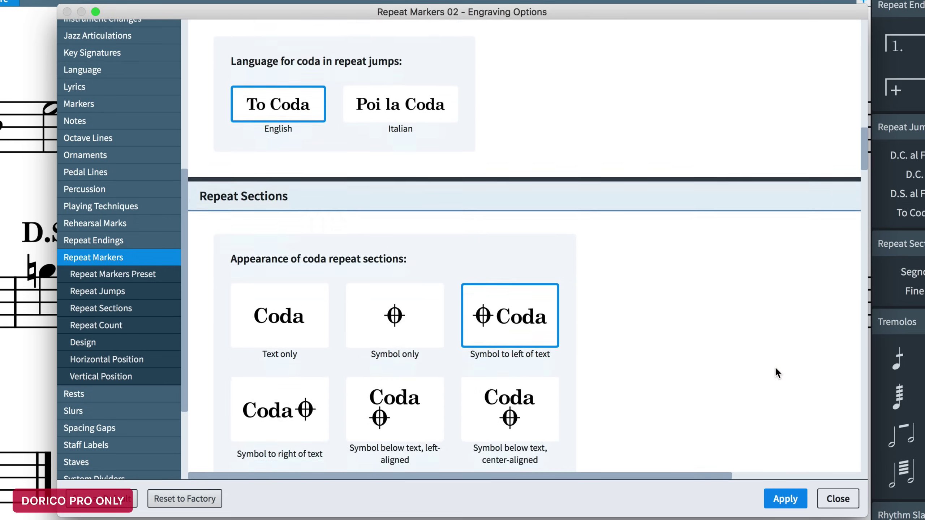
{"action": "scroll", "coordinate": [776, 372], "scroll_direction": "down", "scroll_amount": 9}
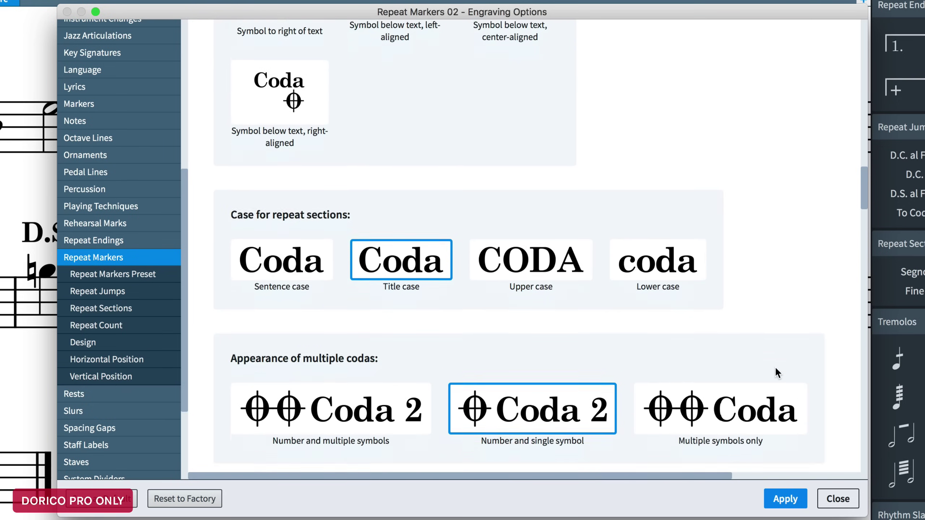
{"action": "scroll", "coordinate": [775, 365], "scroll_direction": "down", "scroll_amount": 7}
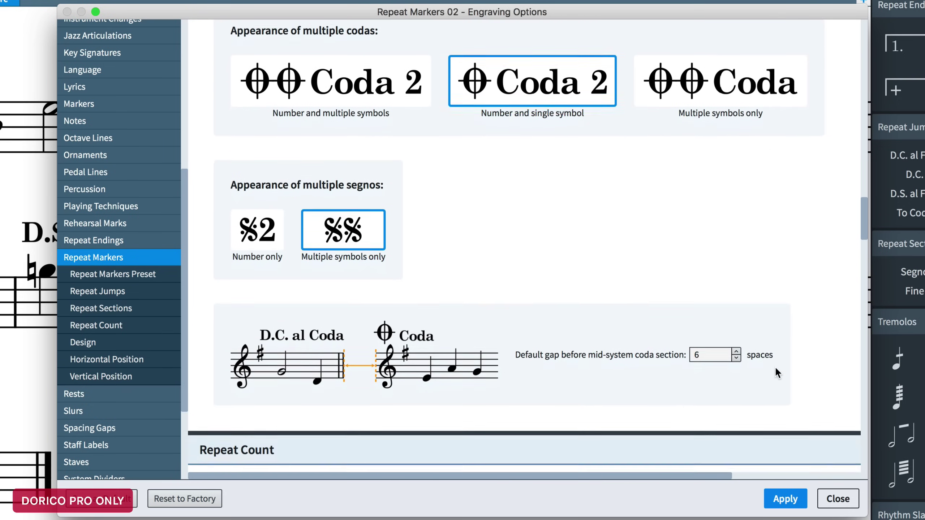
{"action": "scroll", "coordinate": [775, 366], "scroll_direction": "down", "scroll_amount": 11}
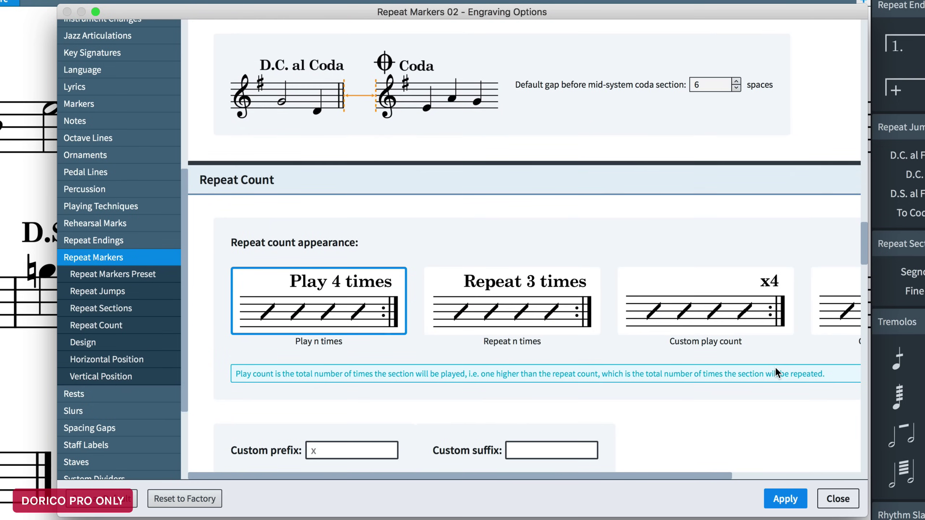
{"action": "scroll", "coordinate": [775, 365], "scroll_direction": "down", "scroll_amount": 11}
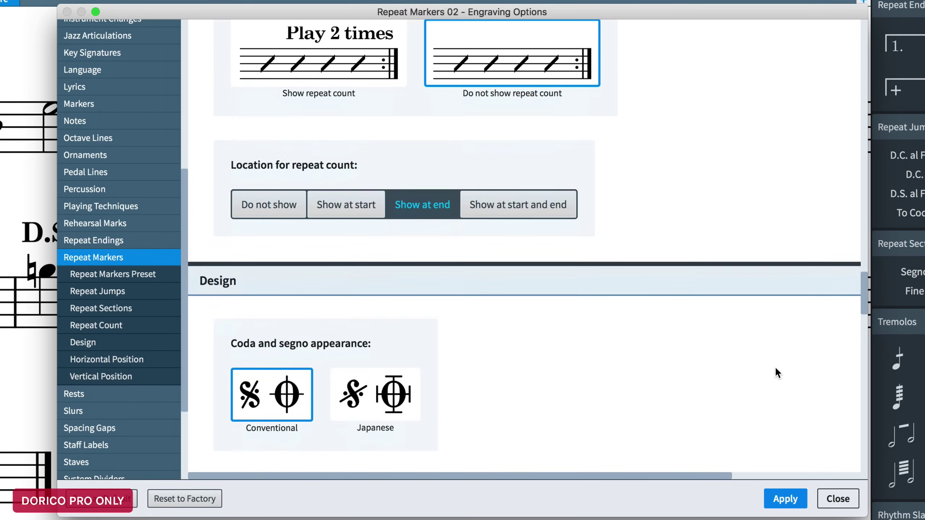
{"action": "scroll", "coordinate": [774, 366], "scroll_direction": "down", "scroll_amount": 2}
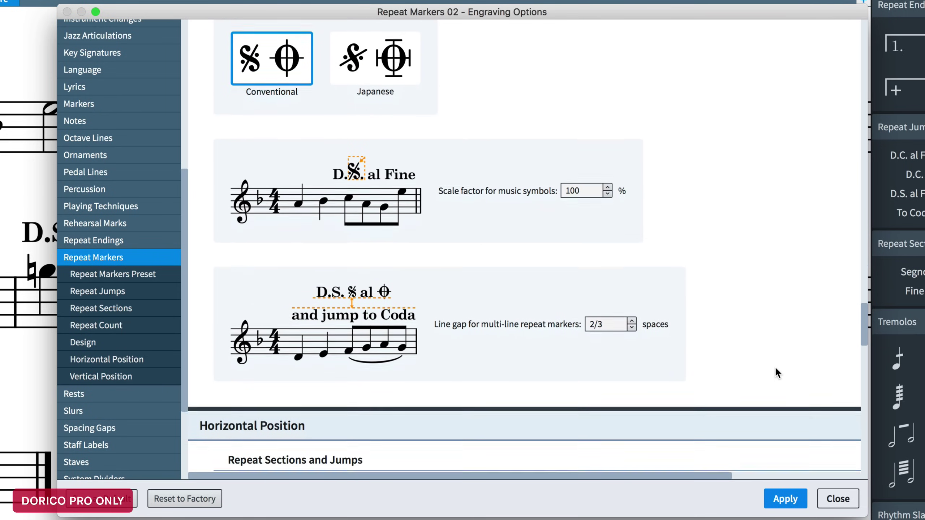
{"action": "left_click", "coordinate": [793, 500]}
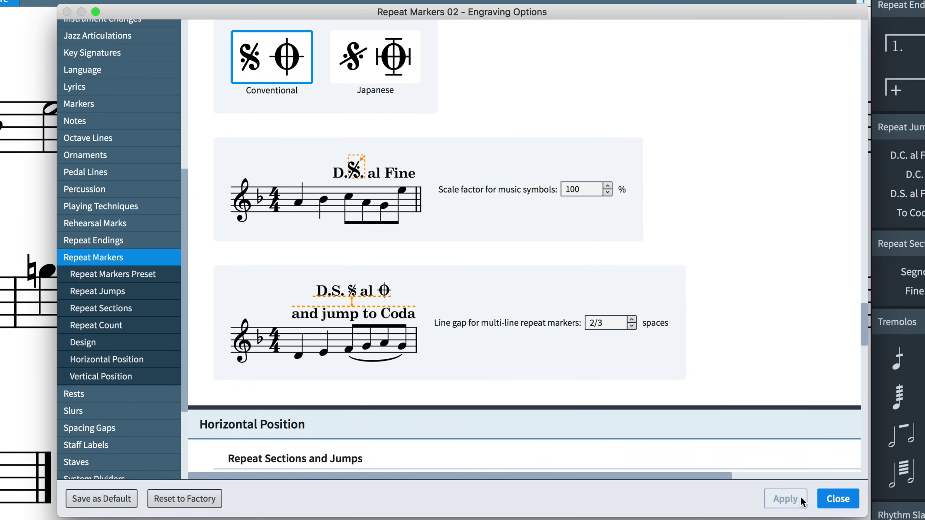
{"action": "left_click", "coordinate": [832, 500]}
{"action": "key", "text": "super+shift+l"}
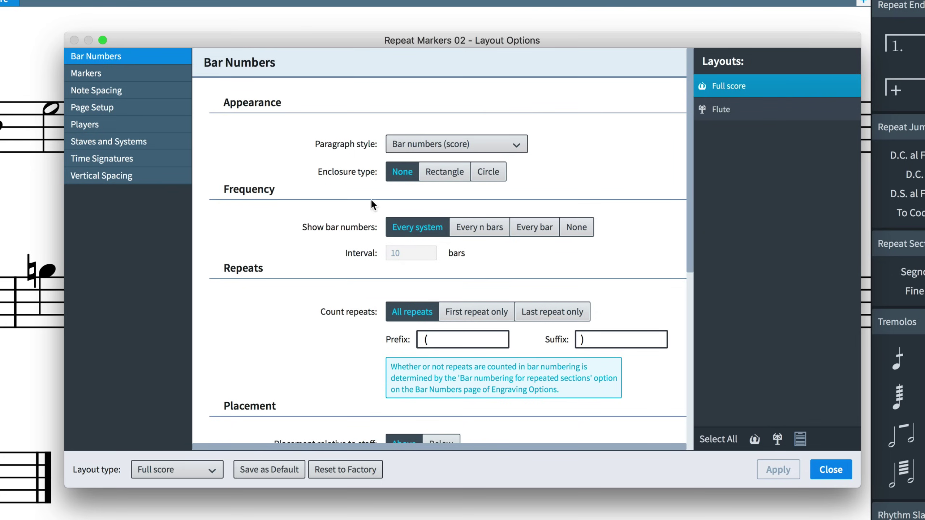
{"action": "left_click", "coordinate": [160, 148]}
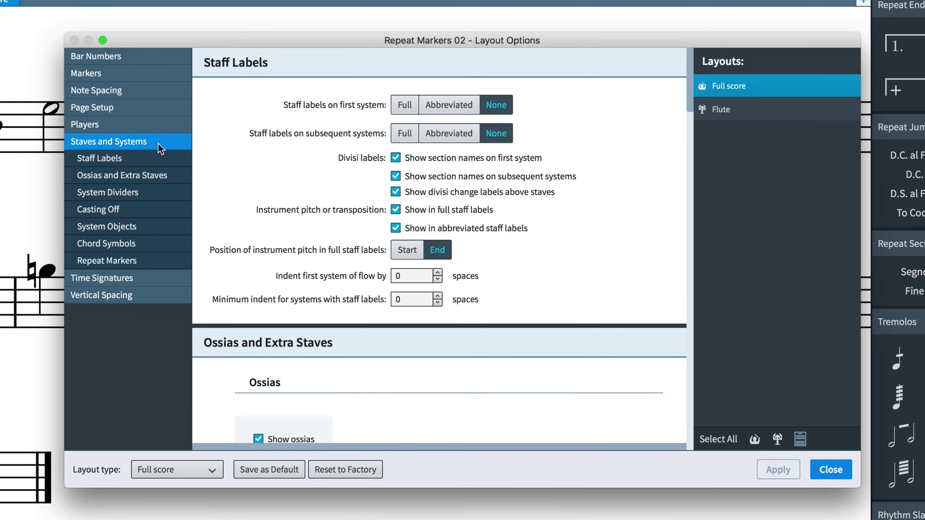
{"action": "left_click", "coordinate": [166, 262]}
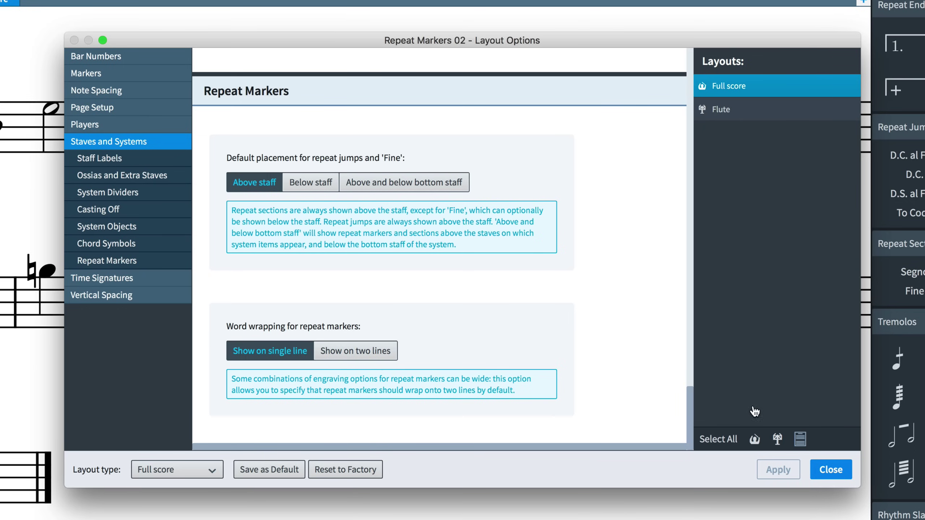
{"action": "left_click", "coordinate": [826, 470]}
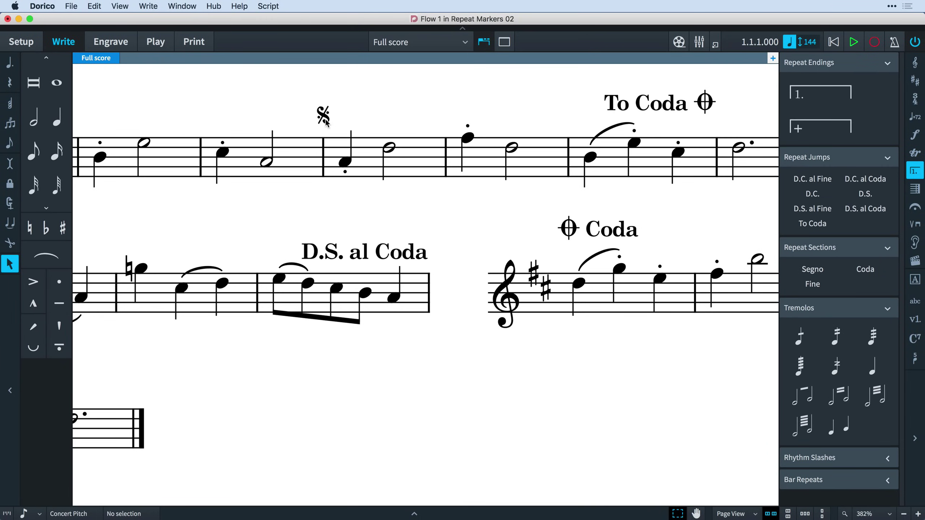
{"action": "left_click", "coordinate": [326, 122]}
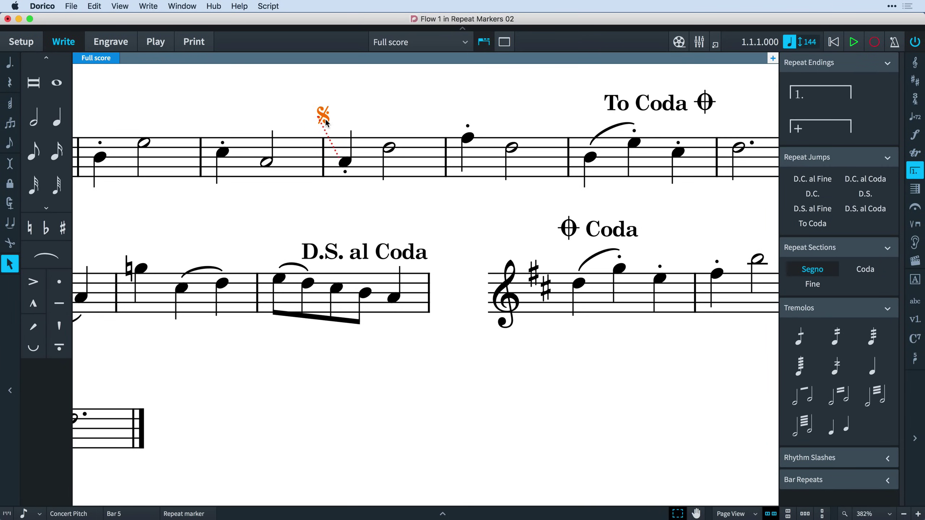
{"action": "mouse_move", "coordinate": [327, 124]}
{"action": "left_mouse_down"}
{"action": "mouse_move", "coordinate": [226, 121]}
{"action": "mouse_move", "coordinate": [331, 118]}
{"action": "left_mouse_up"}
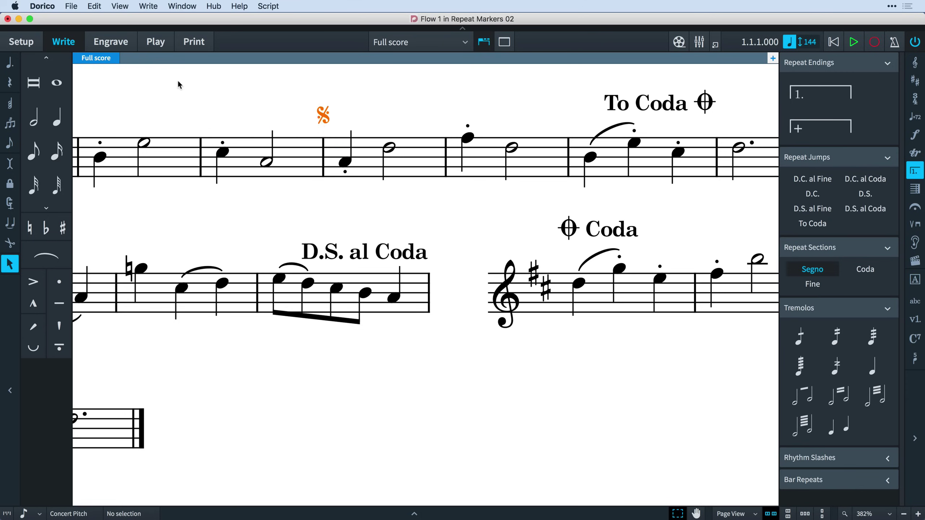
{"action": "left_click", "coordinate": [111, 41]}
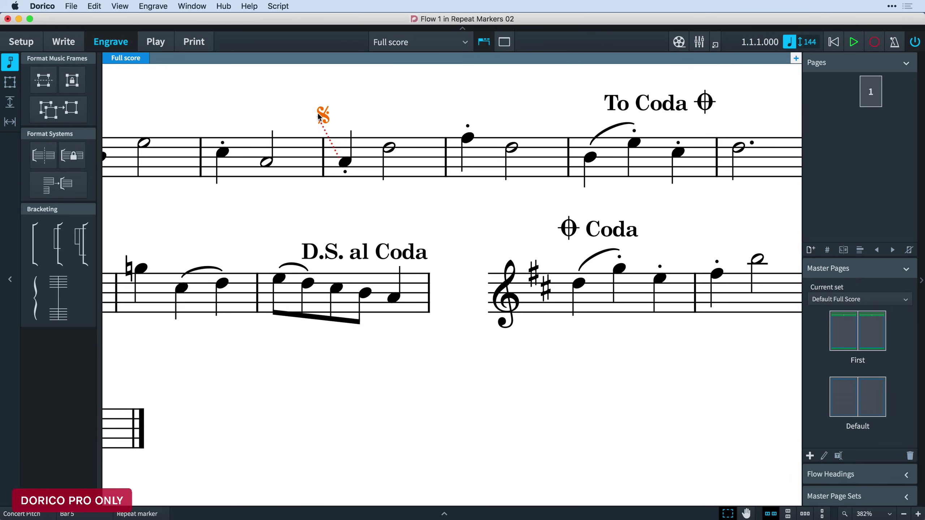
{"action": "mouse_move", "coordinate": [322, 114]}
{"action": "left_mouse_down"}
{"action": "mouse_move", "coordinate": [377, 134]}
{"action": "mouse_move", "coordinate": [303, 207]}
{"action": "mouse_move", "coordinate": [282, 148]}
{"action": "mouse_move", "coordinate": [299, 117]}
{"action": "mouse_move", "coordinate": [323, 116]}
{"action": "left_mouse_up"}
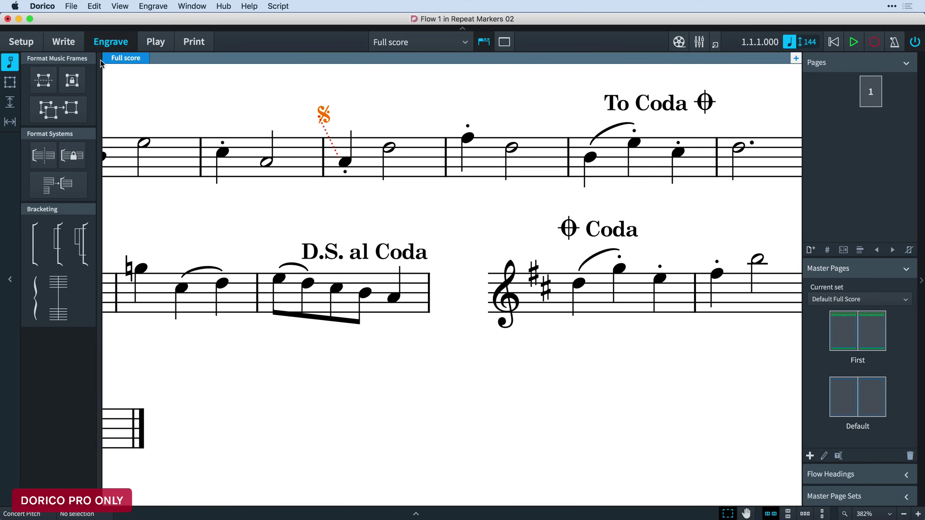
{"action": "left_click", "coordinate": [64, 41]}
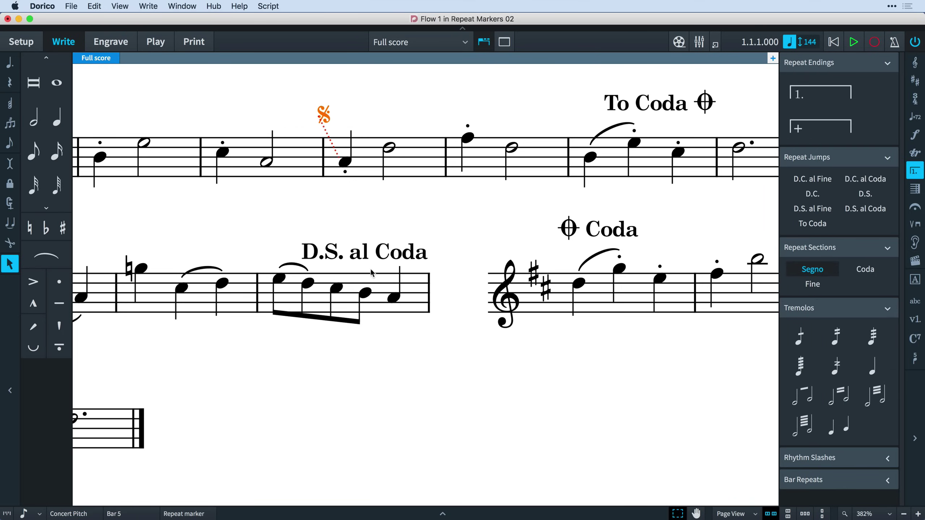
Step: Set the D.S. al Coda marker's custom text property to 'Hello!'
{"action": "left_click", "coordinate": [399, 258]}
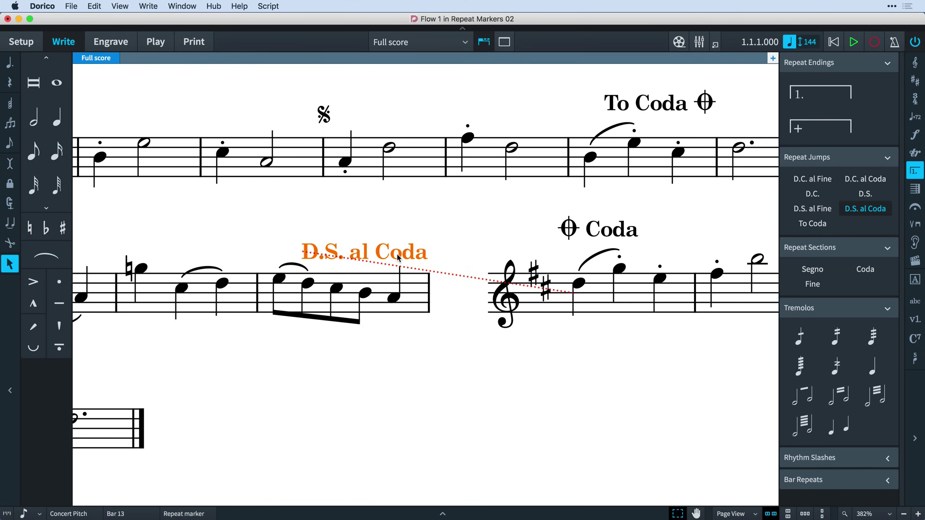
{"action": "left_click", "coordinate": [408, 514]}
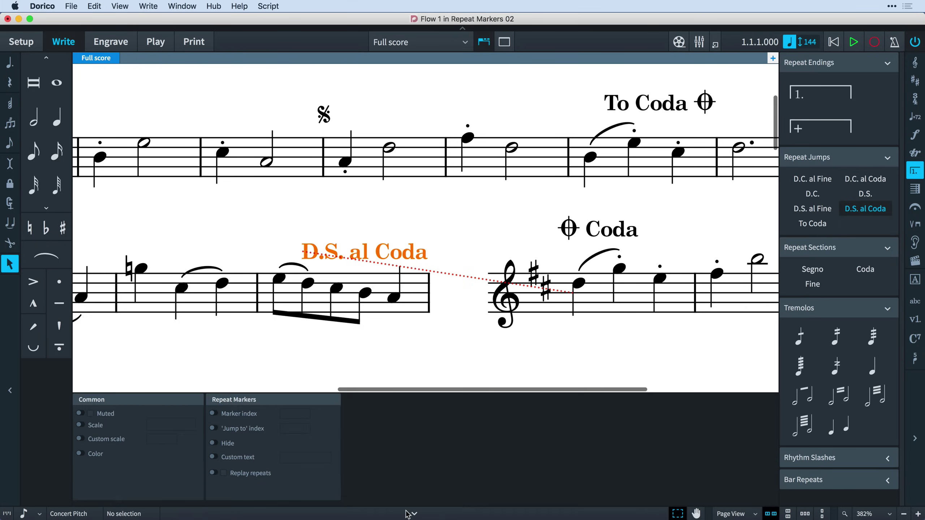
{"action": "left_click", "coordinate": [213, 457]}
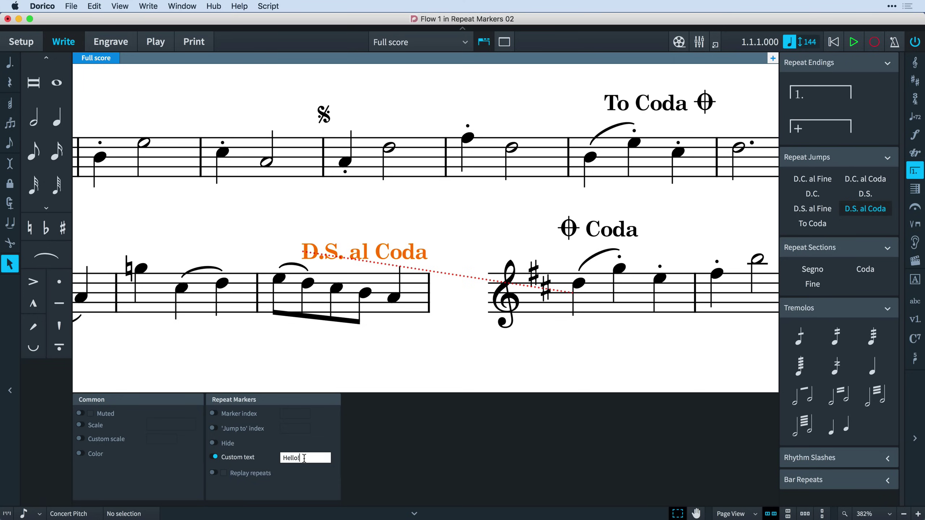
{"action": "key", "text": "Return"}
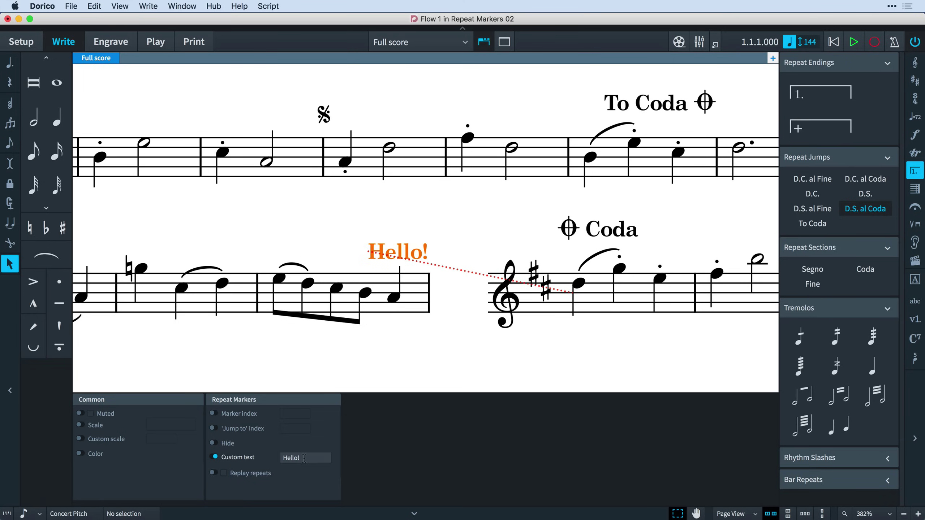
{"action": "left_click", "coordinate": [429, 511]}
{"action": "left_click", "coordinate": [458, 381]}
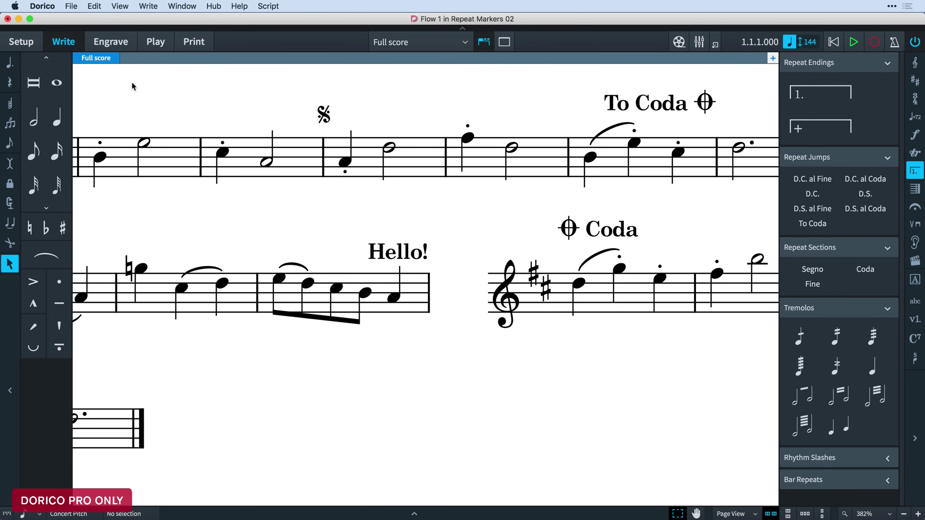
{"action": "left_click", "coordinate": [128, 43]}
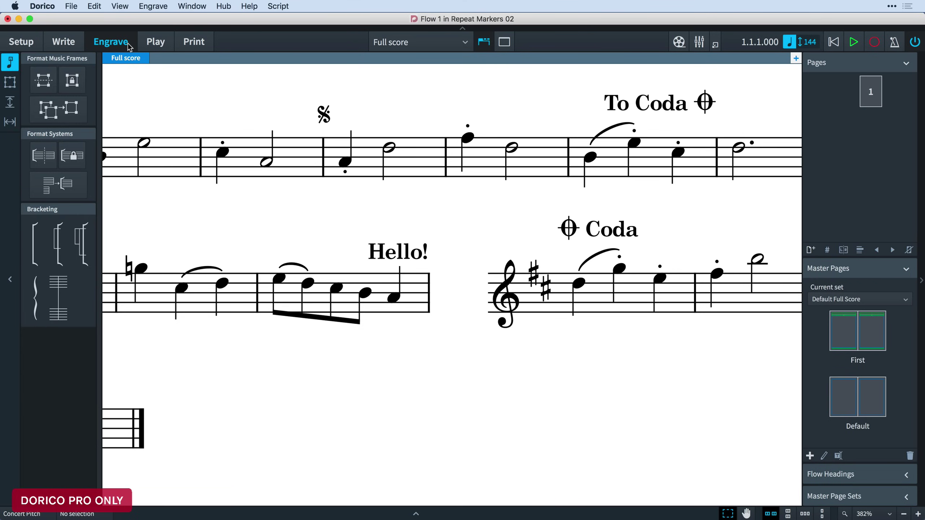
Step: Nudge the note-spacing handle before the coda with Alt+Left/Right to resize the gap
{"action": "left_click", "coordinate": [10, 123]}
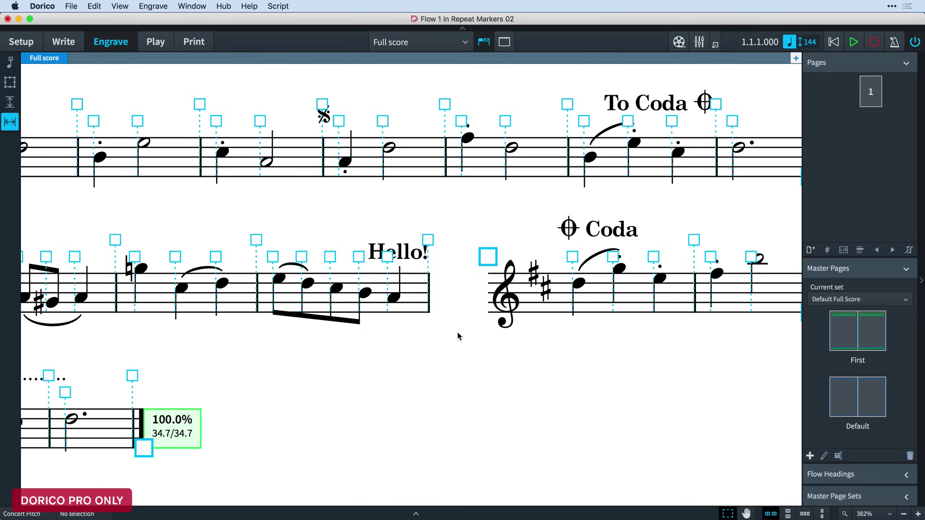
{"action": "left_click", "coordinate": [488, 262]}
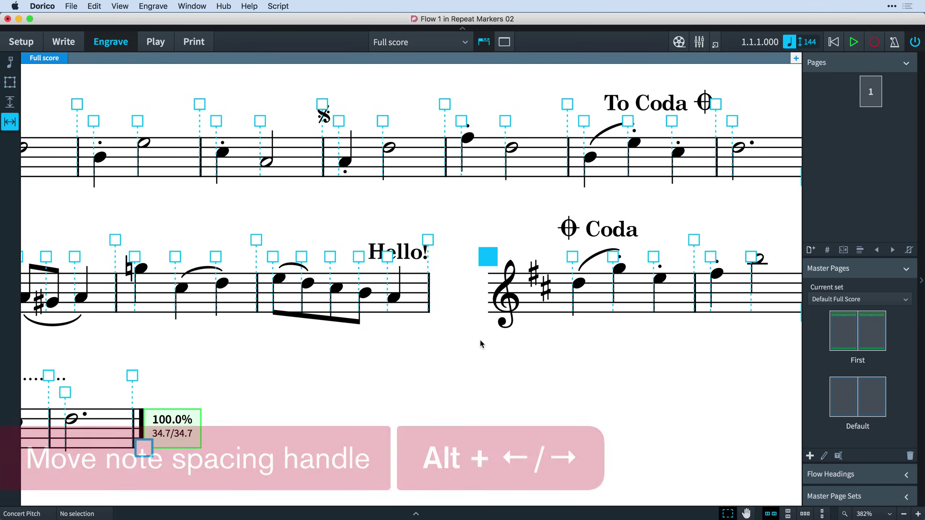
{"action": "key", "text": "alt+Left"}
{"action": "key", "text": "alt+Left"}
{"action": "key", "text": "alt+Left"}
{"action": "key", "text": "alt+Right"}
{"action": "key", "text": "alt+Right"}
{"action": "key", "text": "alt+Right"}
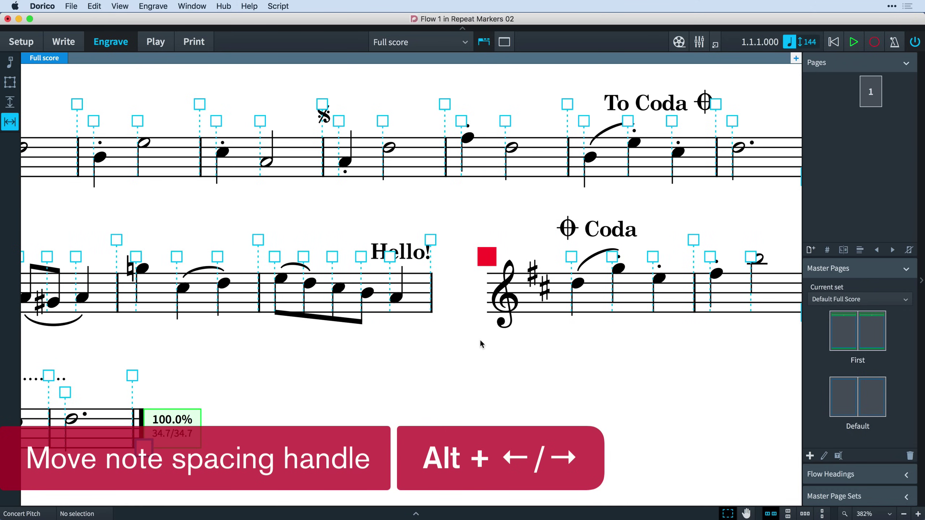
{"action": "key", "text": "alt+Right"}
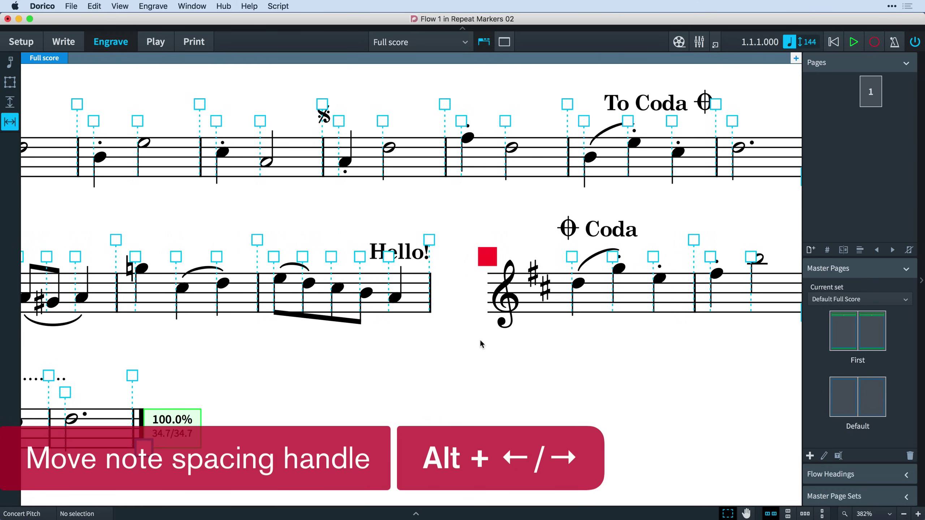
{"action": "key", "text": "super+alt+Right"}
{"action": "key", "text": "super+alt+Left"}
{"action": "key", "text": "super+alt+Left"}
{"action": "key", "text": "super+alt+Left"}
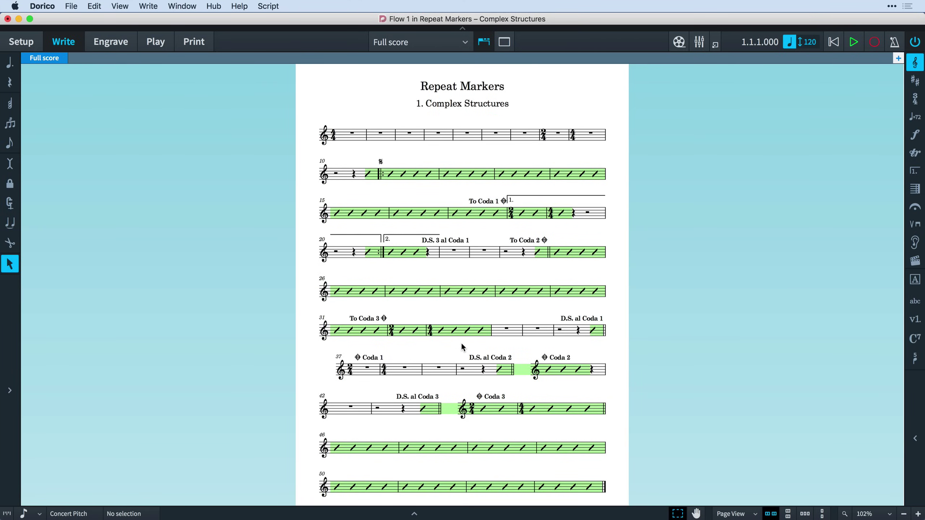
{"action": "scroll", "coordinate": [461, 343], "scroll_direction": "up", "scroll_amount": 5}
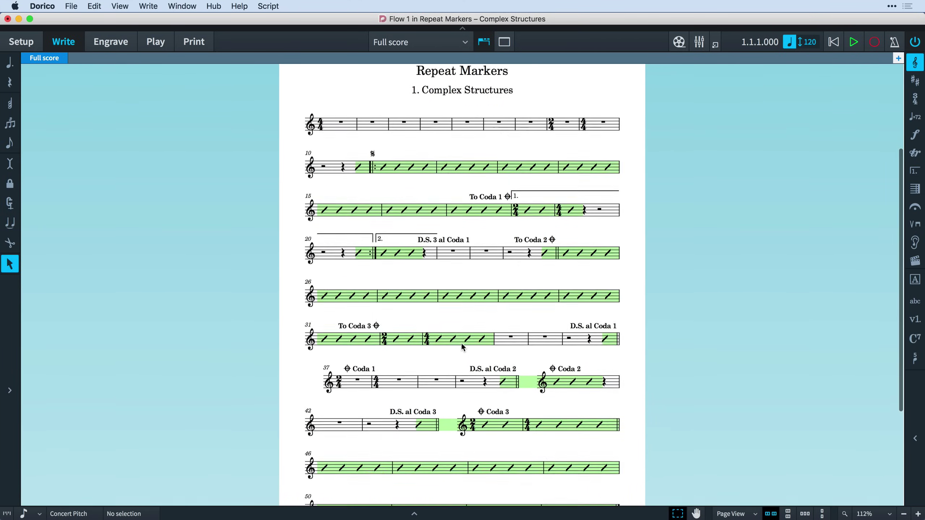
{"action": "scroll", "coordinate": [463, 347], "scroll_direction": "up", "scroll_amount": 6}
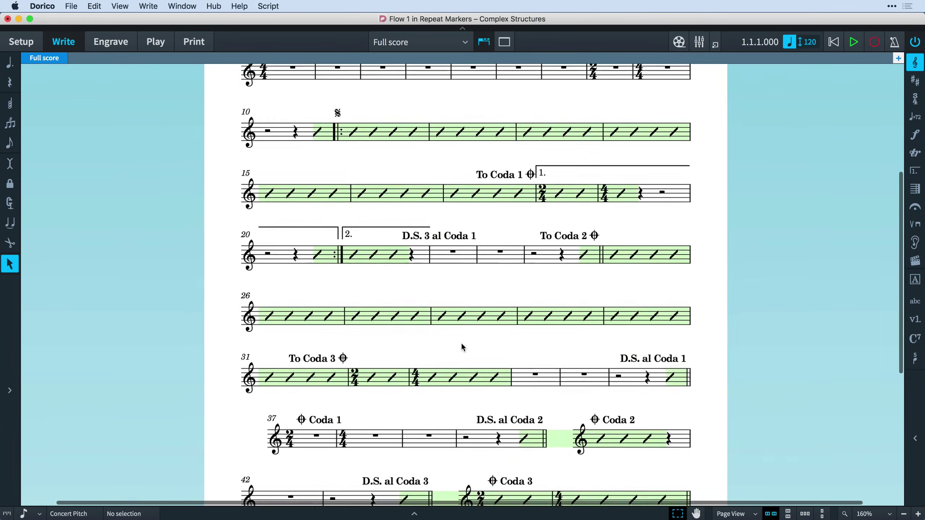
{"action": "scroll", "coordinate": [463, 347], "scroll_direction": "down", "scroll_amount": 4}
{"action": "scroll", "coordinate": [462, 347], "scroll_direction": "right", "scroll_amount": 2}
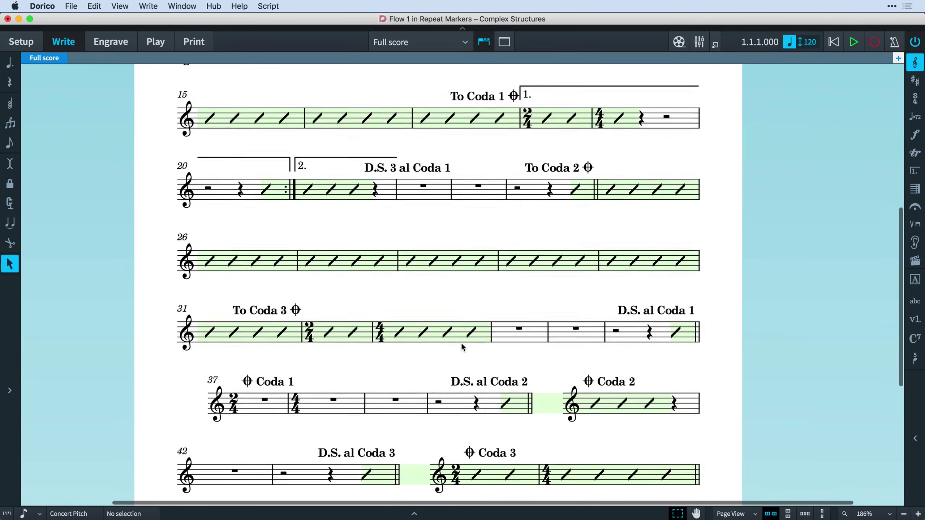
{"action": "left_click", "coordinate": [481, 374]}
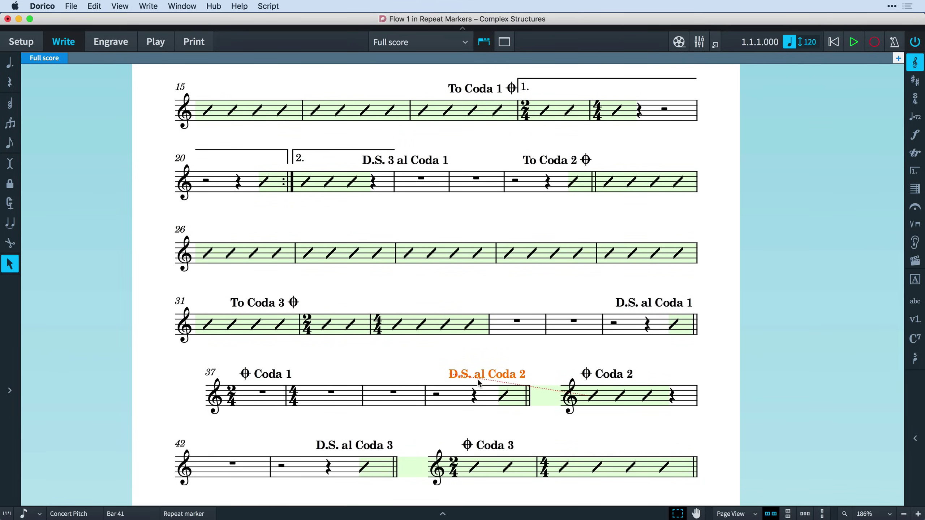
{"action": "left_click", "coordinate": [449, 515]}
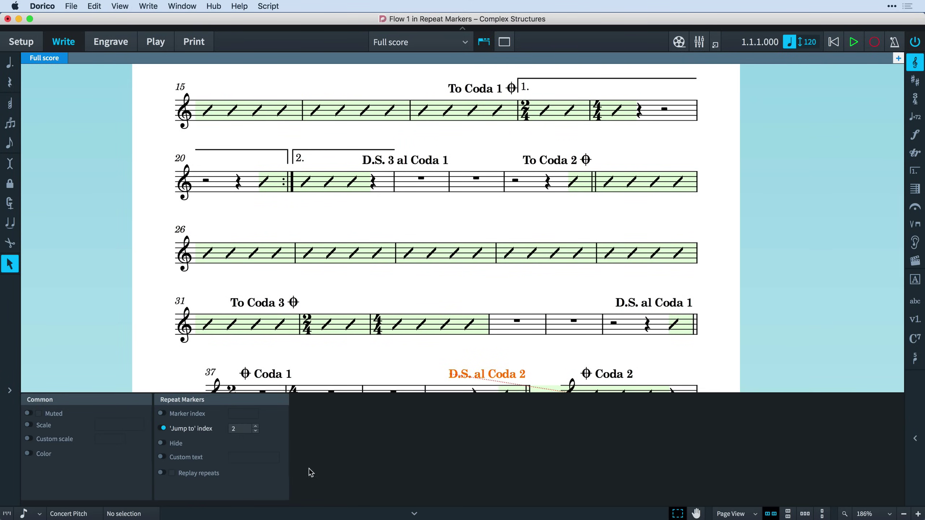
{"action": "left_click", "coordinate": [615, 376]}
{"action": "scroll", "coordinate": [615, 377], "scroll_direction": "down", "scroll_amount": 3}
{"action": "scroll", "coordinate": [615, 377], "scroll_direction": "right", "scroll_amount": 1}
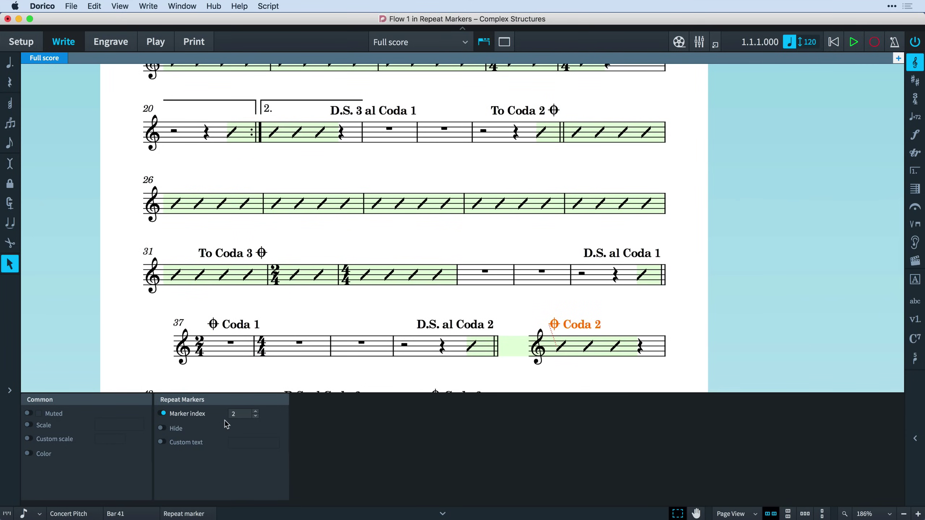
{"action": "left_click", "coordinate": [391, 111]}
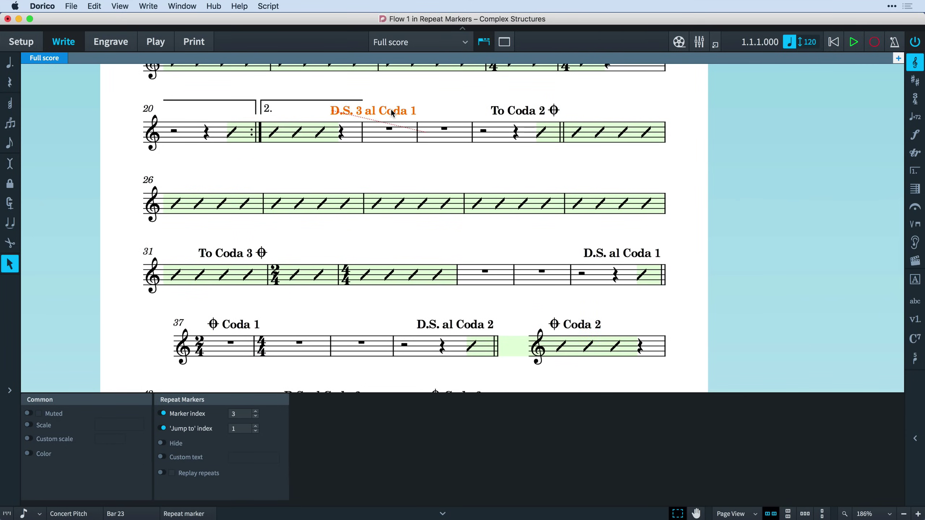
{"action": "left_click", "coordinate": [244, 328]}
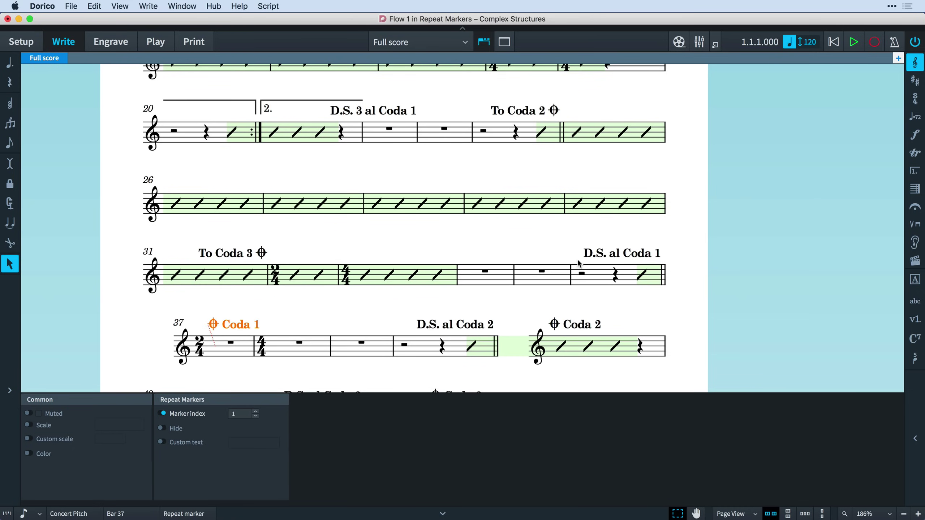
{"action": "left_click", "coordinate": [598, 255]}
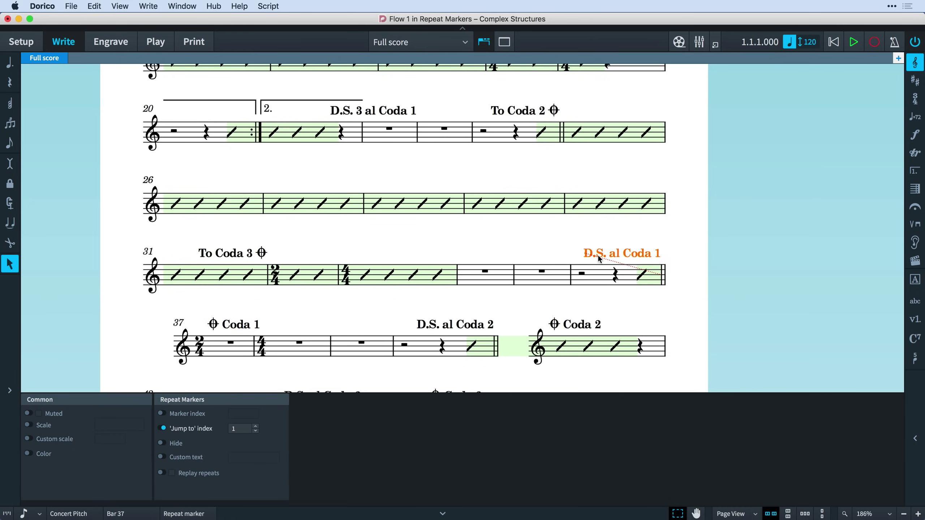
{"action": "scroll", "coordinate": [597, 254], "scroll_direction": "down", "scroll_amount": 3}
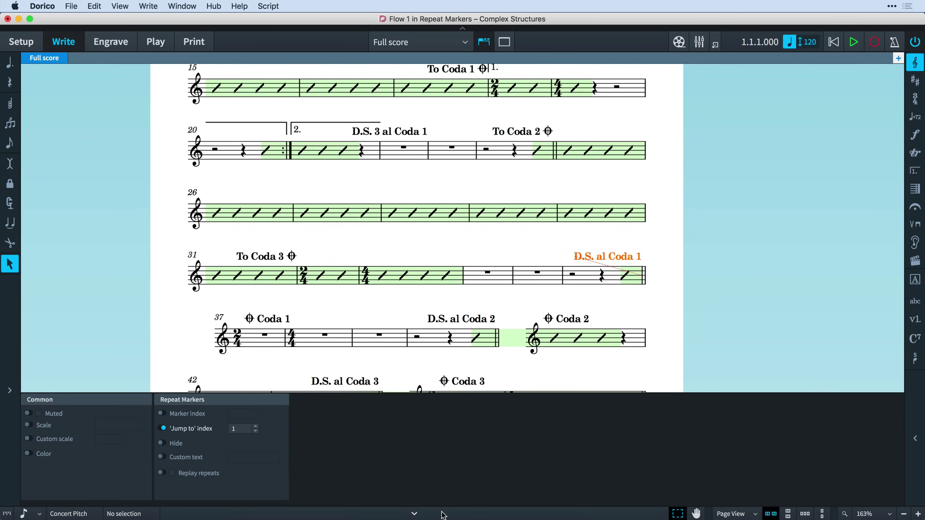
{"action": "left_click", "coordinate": [414, 514]}
{"action": "scroll", "coordinate": [509, 253], "scroll_direction": "up", "scroll_amount": 2}
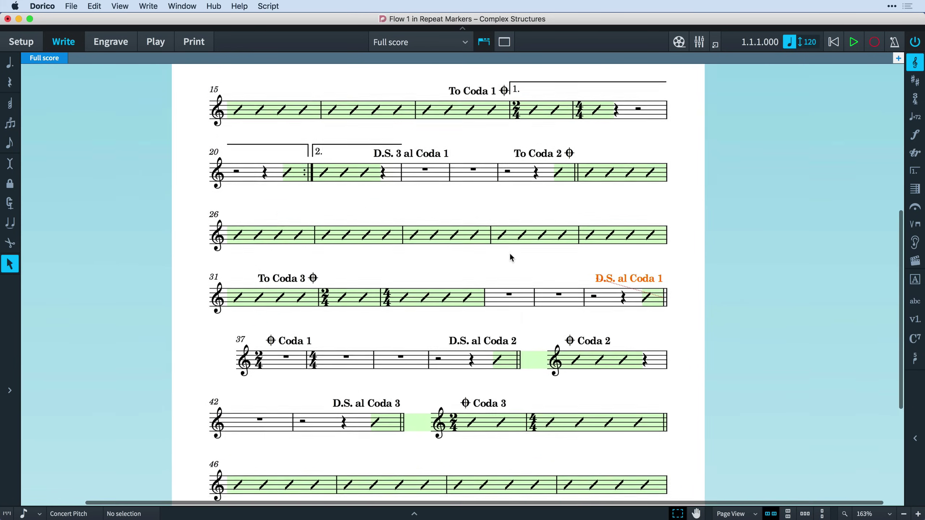
Step: Scroll Untitled Project 1 to its top-left to show the seven empty grand-staff bars
{"action": "scroll", "coordinate": [509, 253], "scroll_direction": "up", "scroll_amount": 3}
{"action": "scroll", "coordinate": [509, 253], "scroll_direction": "left", "scroll_amount": 2}
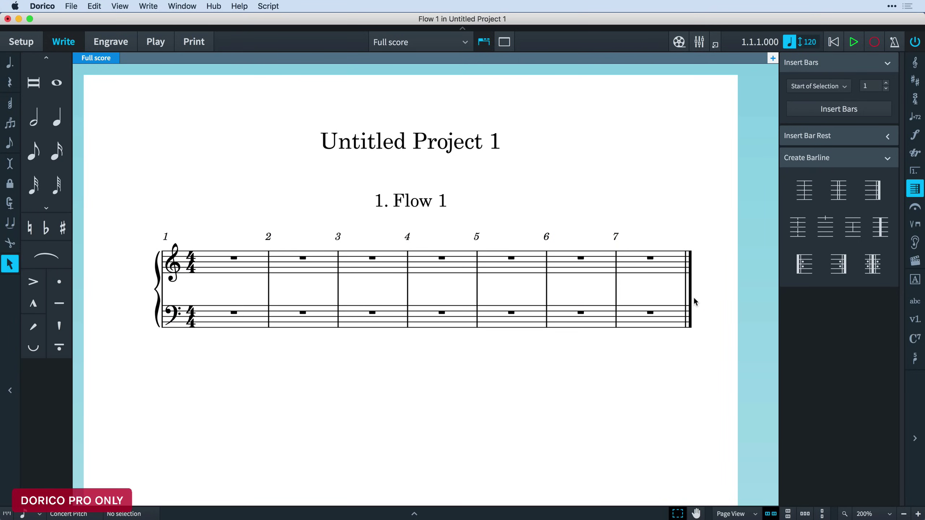
Step: Turn the final barline into an end repeat barline around the last two bars
{"action": "left_click", "coordinate": [691, 291]}
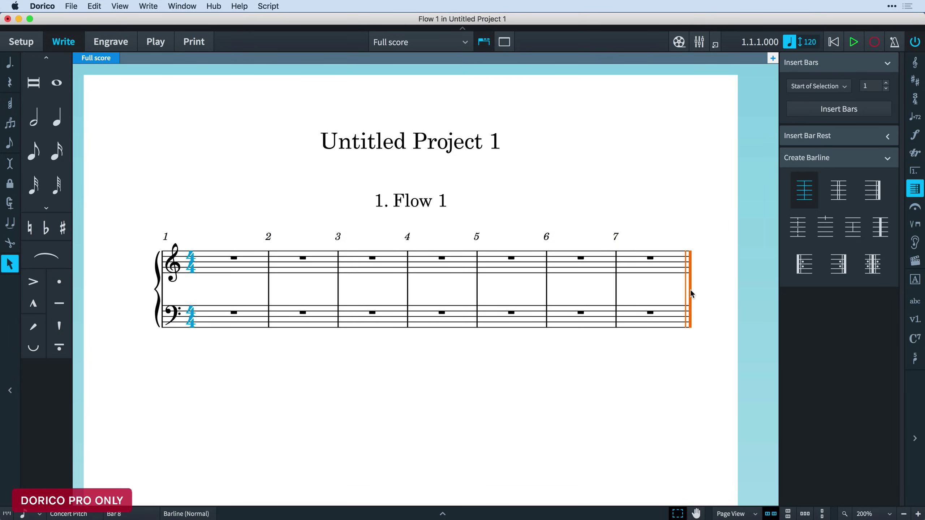
{"action": "left_click", "coordinate": [844, 268]}
{"action": "left_click", "coordinate": [719, 308]}
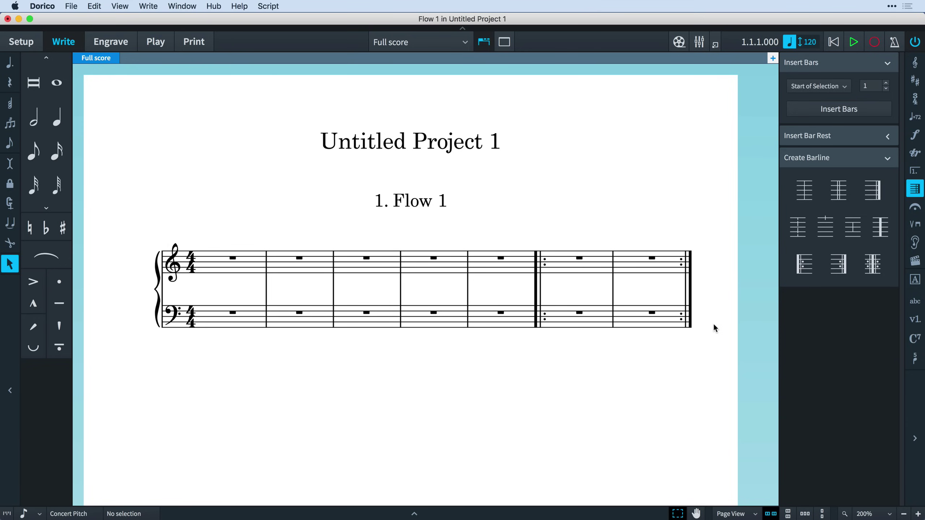
Step: Enable Play n times on the end repeat and set it to 4
{"action": "left_click", "coordinate": [690, 298]}
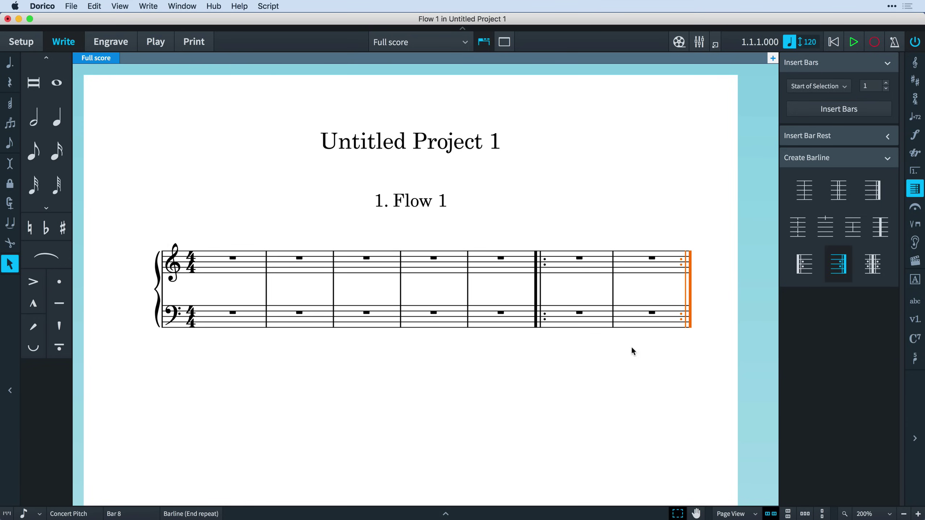
{"action": "left_click", "coordinate": [446, 514]}
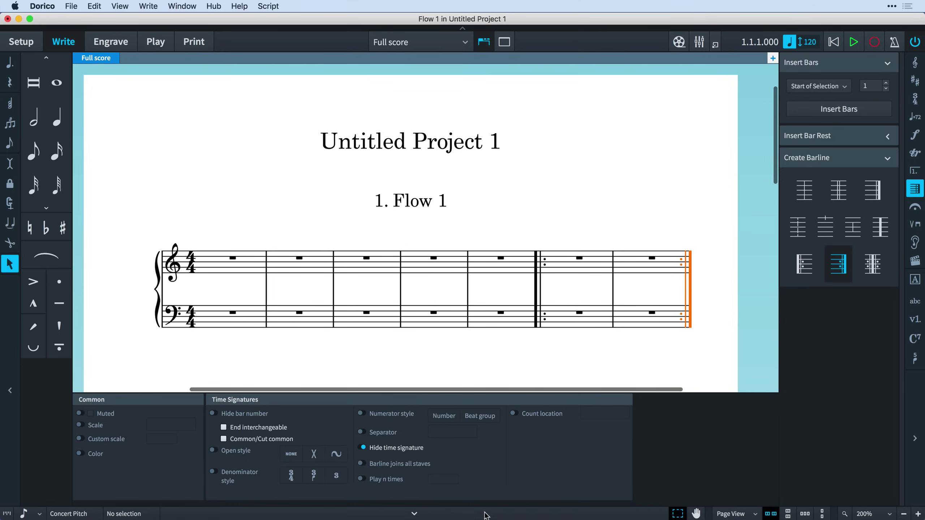
{"action": "left_click", "coordinate": [363, 479]}
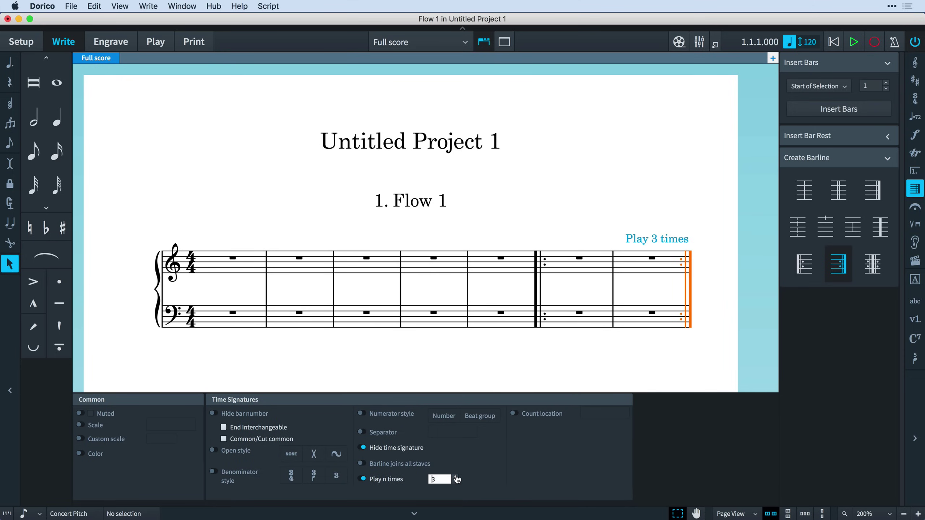
{"action": "left_click", "coordinate": [457, 478]}
Step: Make the repeat count read 'Repeat n times' shown at the start of the repeated section
{"action": "key", "text": "super+shift+e"}
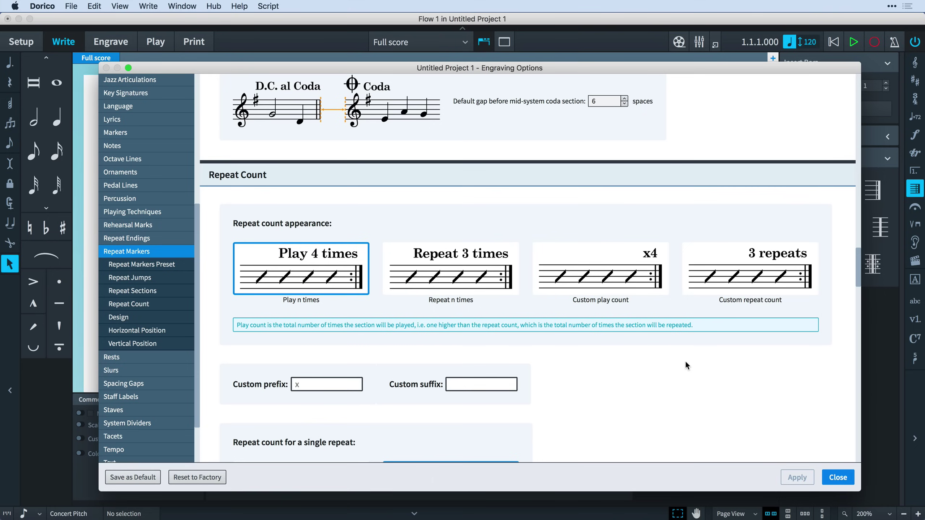
{"action": "left_click", "coordinate": [475, 271]}
{"action": "scroll", "coordinate": [587, 412], "scroll_direction": "down", "scroll_amount": 7}
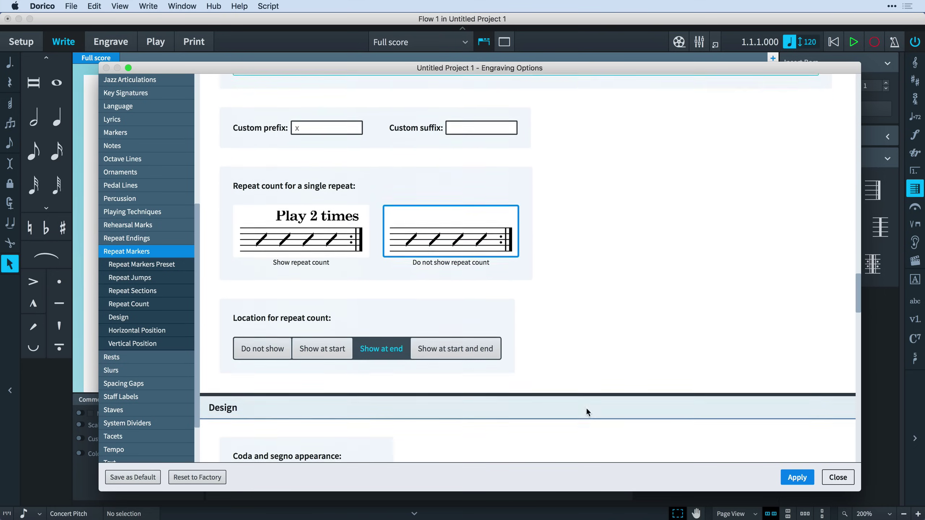
{"action": "scroll", "coordinate": [587, 412], "scroll_direction": "down", "scroll_amount": 2}
{"action": "left_click", "coordinate": [319, 301]}
{"action": "left_click", "coordinate": [794, 477]}
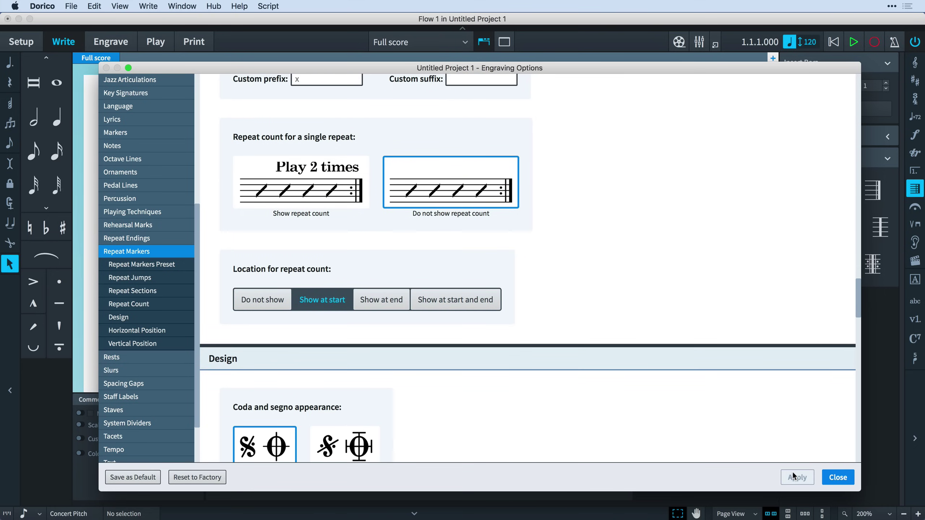
{"action": "left_click", "coordinate": [827, 477]}
{"action": "left_click", "coordinate": [678, 369]}
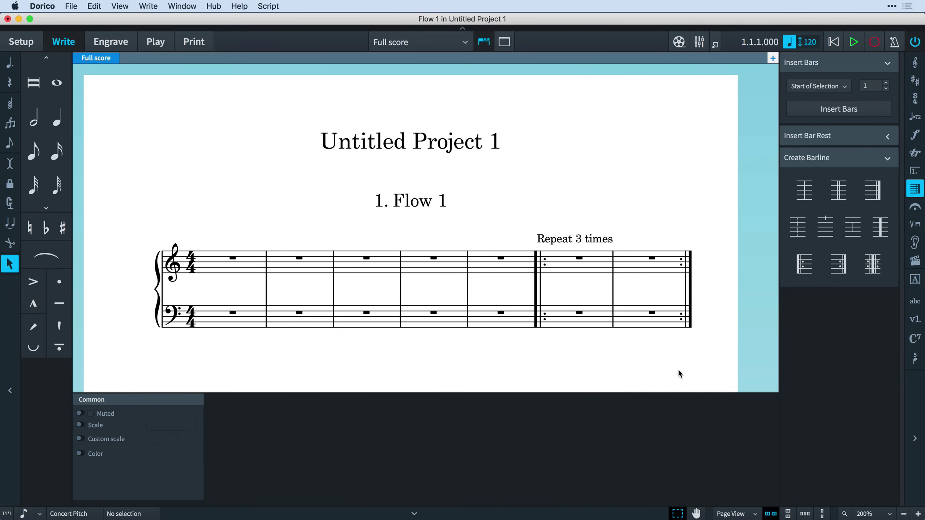